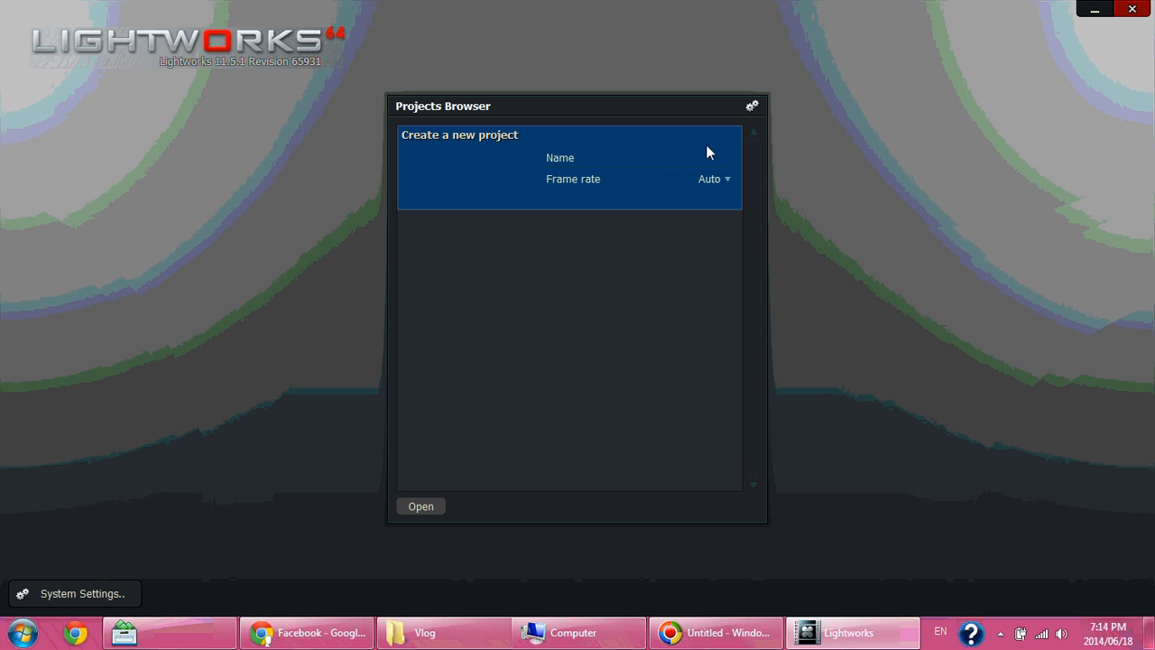
- Create a new project named "Project 13" with the Auto frame rate
{"action": "type", "text": "13"}
{"action": "left_click", "coordinate": [423, 507]}
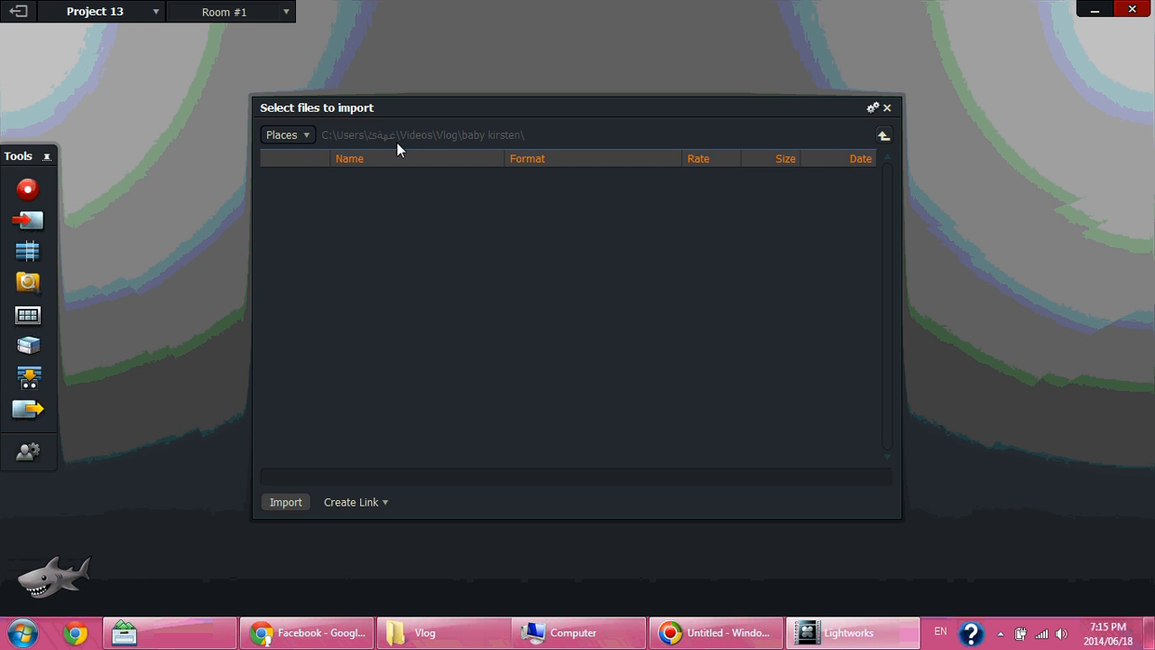
- Browse to the Vlog folder inside Videos as the source for the files to import
{"action": "left_click", "coordinate": [307, 134]}
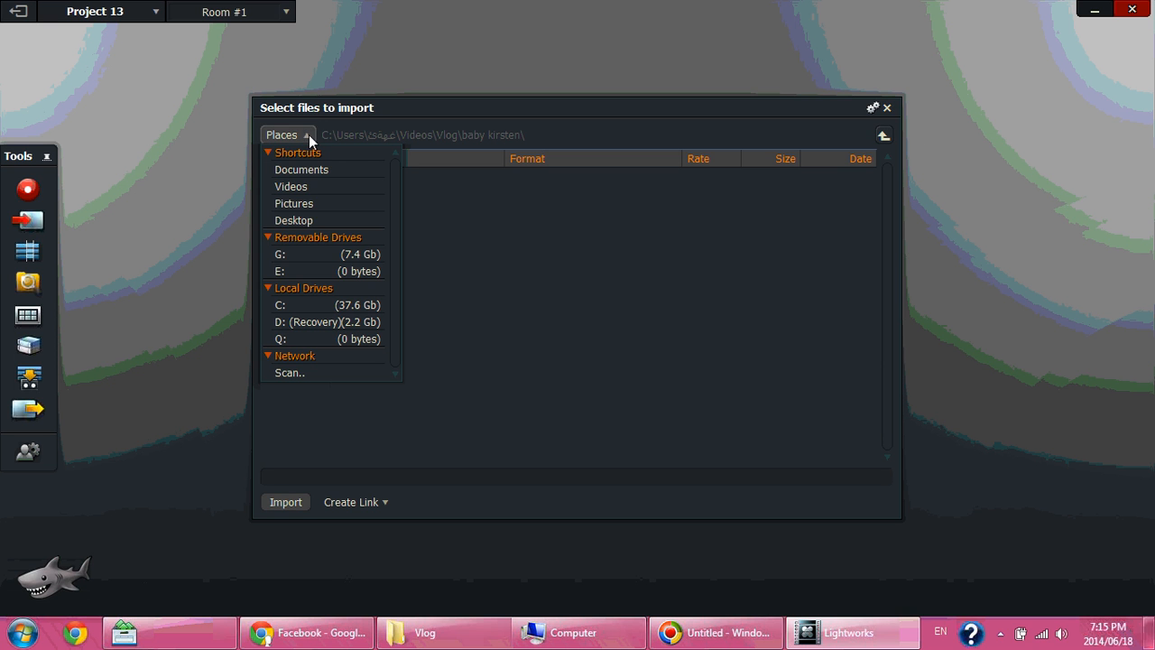
{"action": "left_click", "coordinate": [297, 187]}
{"action": "left_click", "coordinate": [308, 432]}
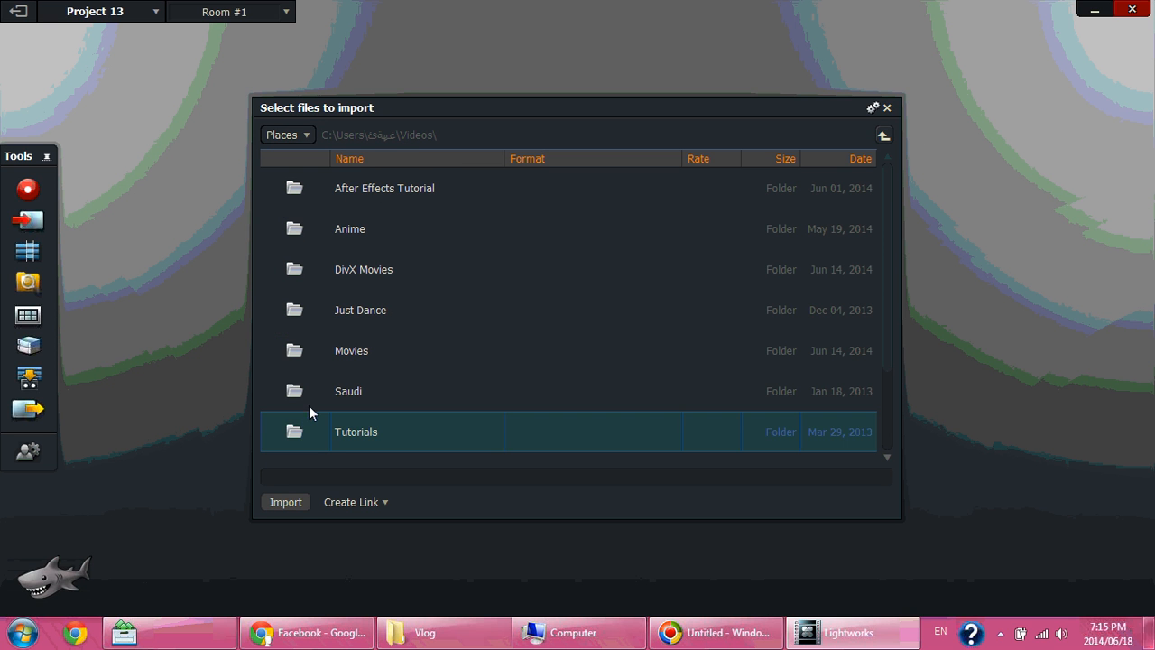
{"action": "scroll", "coordinate": [314, 389], "scroll_direction": "down", "scroll_amount": 1}
{"action": "left_click", "coordinate": [293, 405]}
{"action": "double_click", "coordinate": [294, 405]}
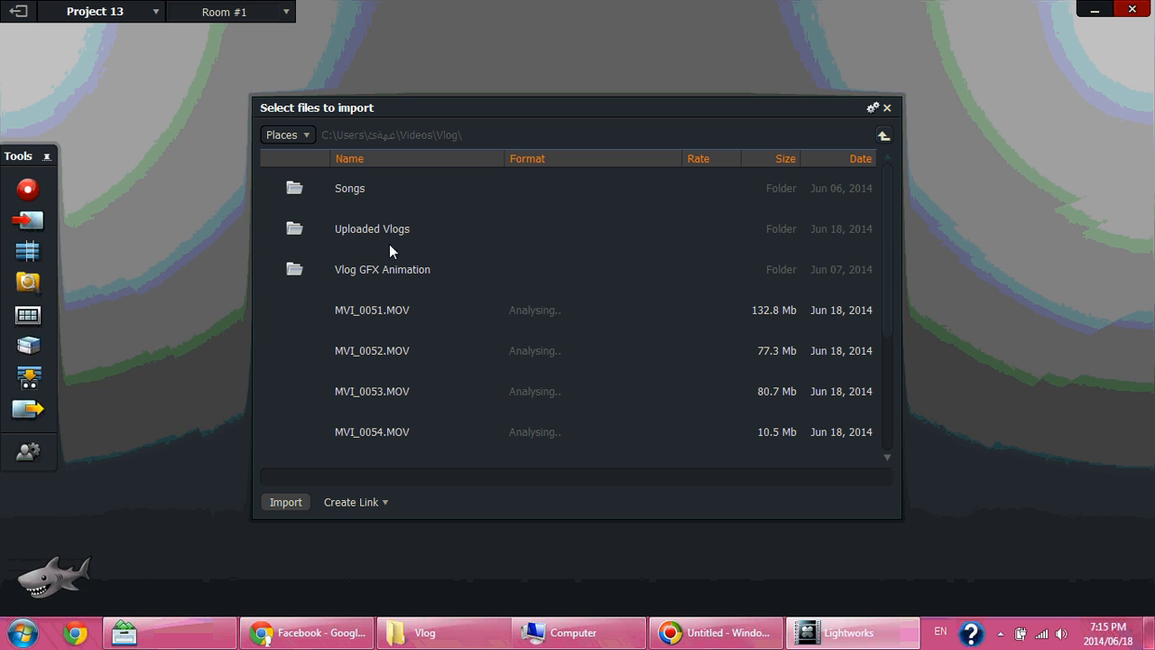
- Import all the clips from MVI_0051.MOV through MVI_0060.MOV
{"action": "left_click", "coordinate": [405, 311]}
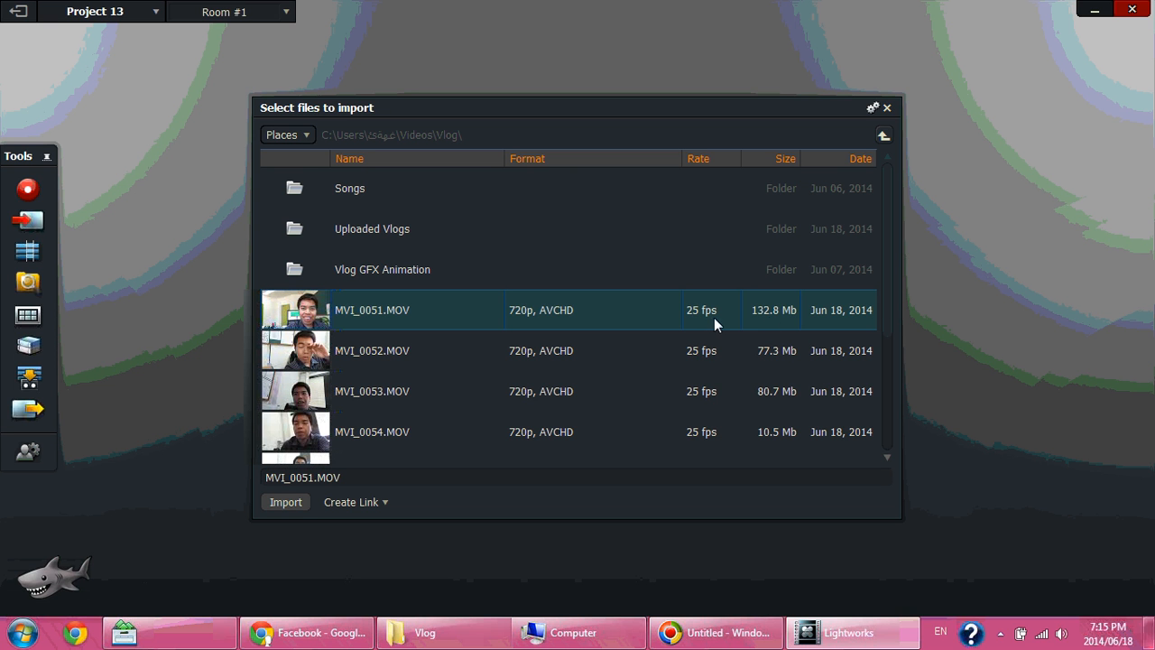
{"action": "left_click_drag", "start_coordinate": [890, 303], "coordinate": [888, 427]}
{"action": "left_click", "coordinate": [370, 441], "text": "shift"}
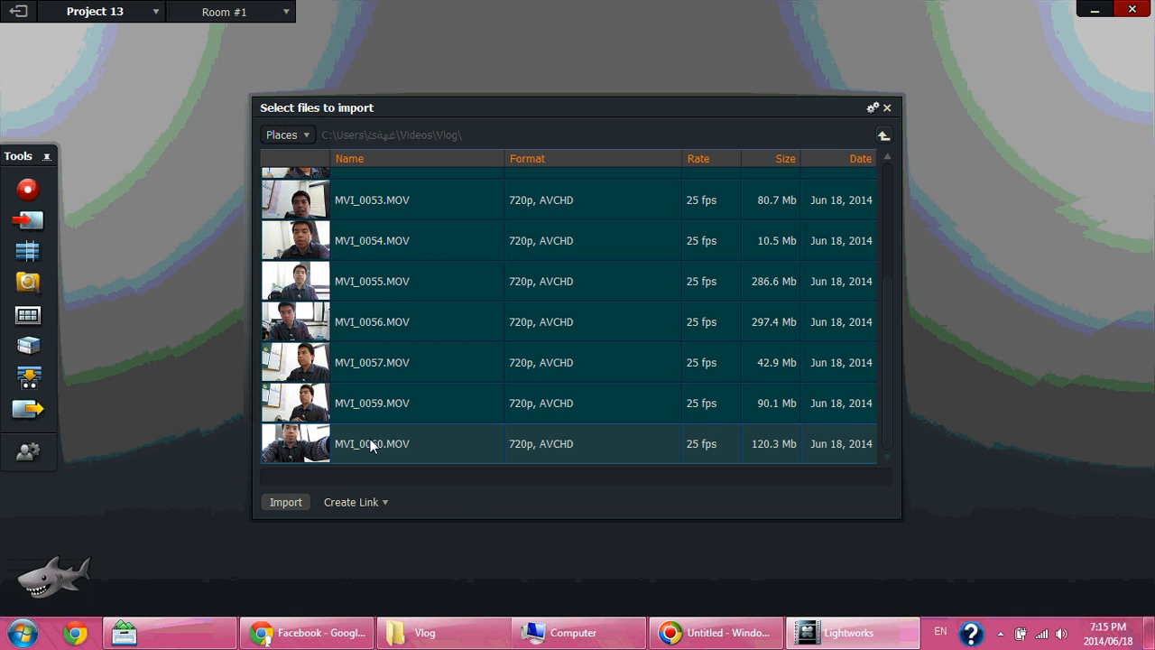
{"action": "scroll", "coordinate": [458, 290], "scroll_direction": "up", "scroll_amount": 3}
{"action": "scroll", "coordinate": [430, 318], "scroll_direction": "down", "scroll_amount": 3}
{"action": "scroll", "coordinate": [424, 333], "scroll_direction": "up", "scroll_amount": 3}
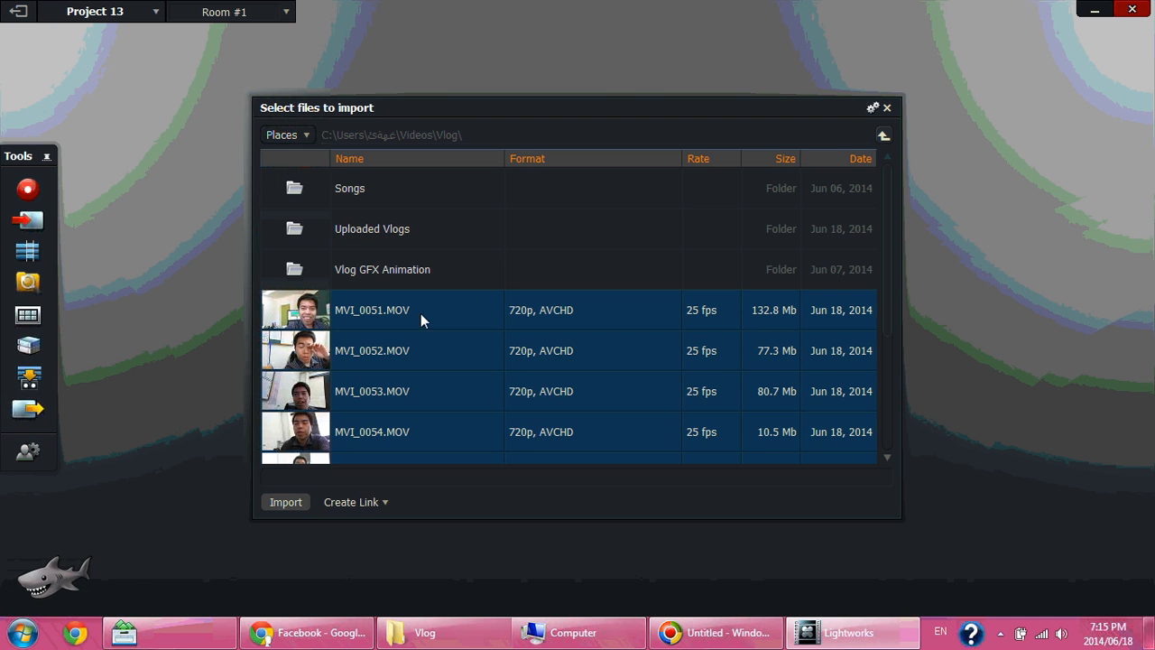
{"action": "scroll", "coordinate": [397, 316], "scroll_direction": "down", "scroll_amount": 3}
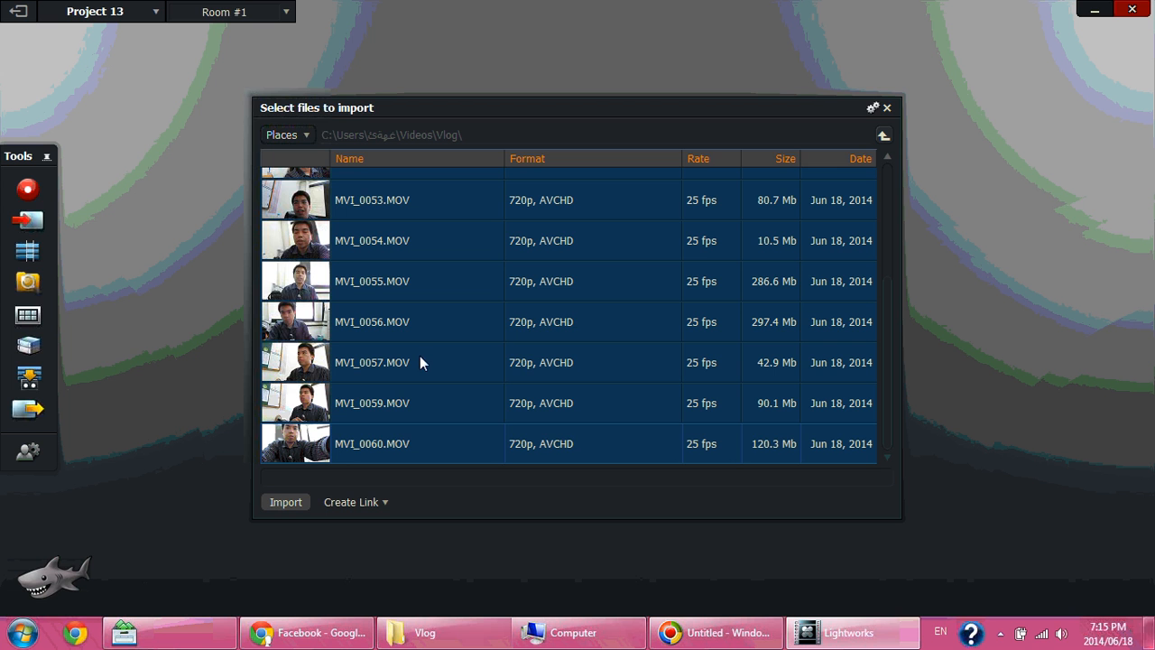
{"action": "left_click", "coordinate": [297, 502]}
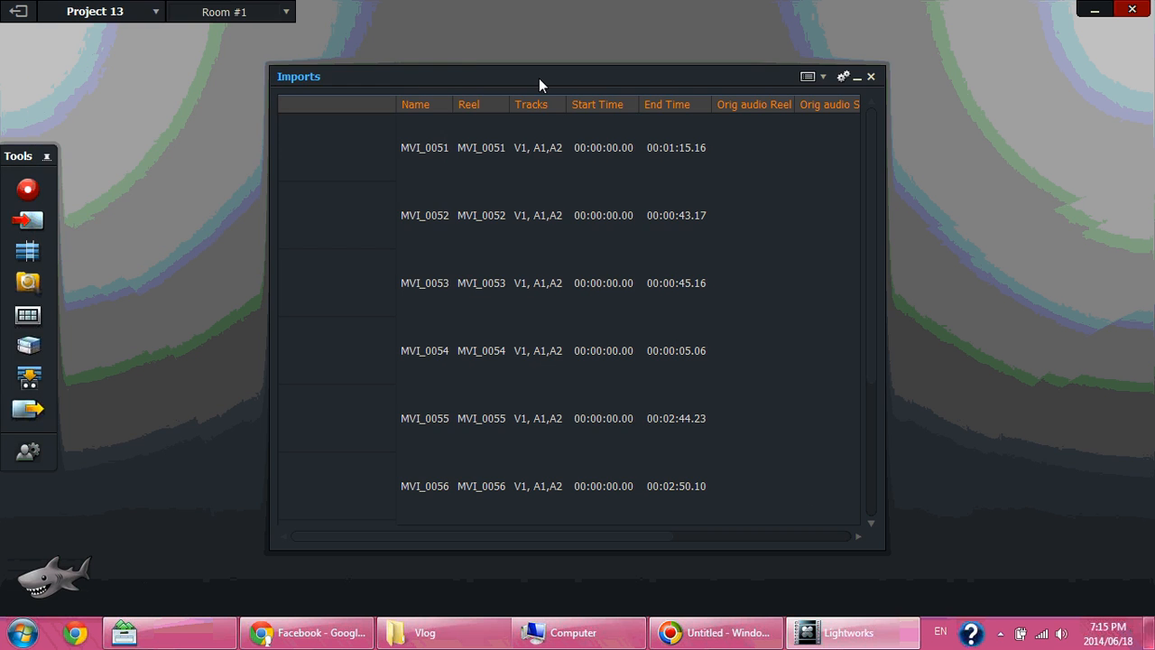
- Open the imported clip MVI_0051 in a viewer, reposition the viewer and play the clip
{"action": "left_click_drag", "start_coordinate": [539, 77], "coordinate": [490, 76]}
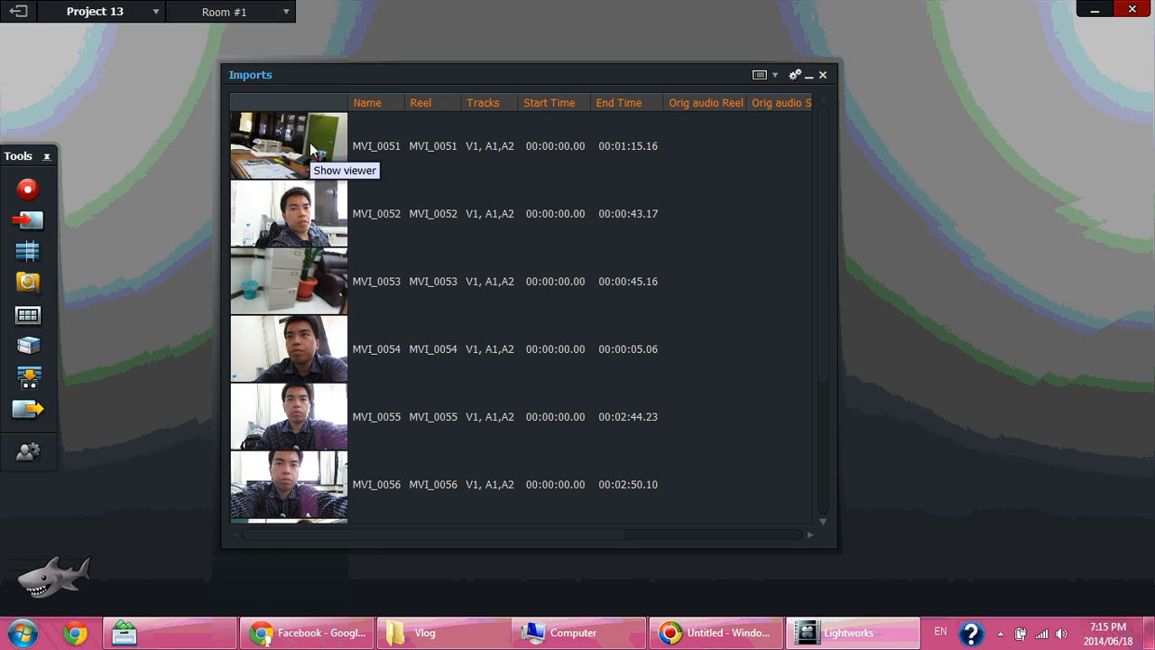
{"action": "left_click", "coordinate": [309, 142]}
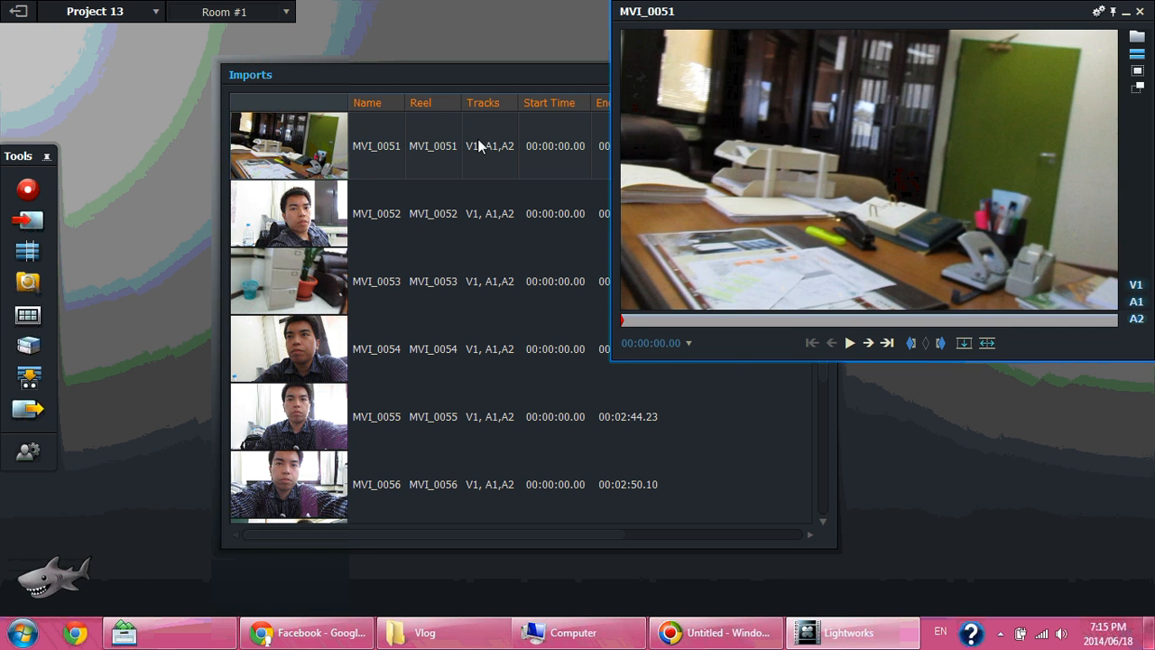
{"action": "left_click_drag", "start_coordinate": [861, 11], "coordinate": [846, 58]}
{"action": "left_click", "coordinate": [833, 389]}
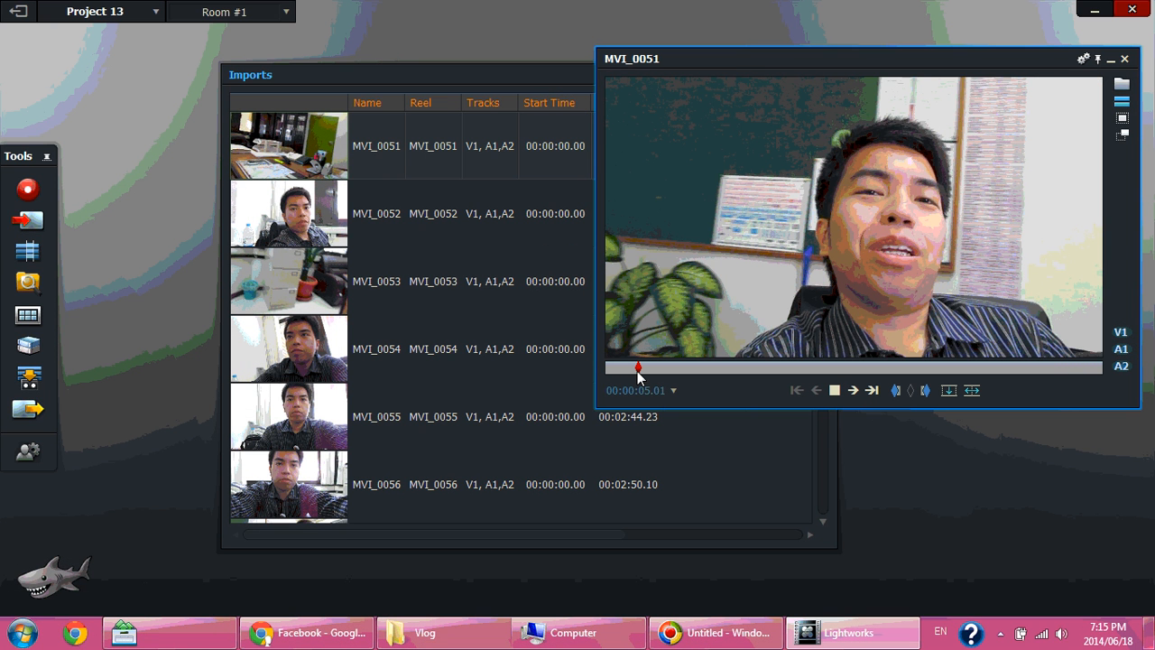
- Find the starting point near the beginning of MVI_0051 and add an in mark at 00:00:02.01
{"action": "left_click_drag", "start_coordinate": [637, 371], "coordinate": [647, 373]}
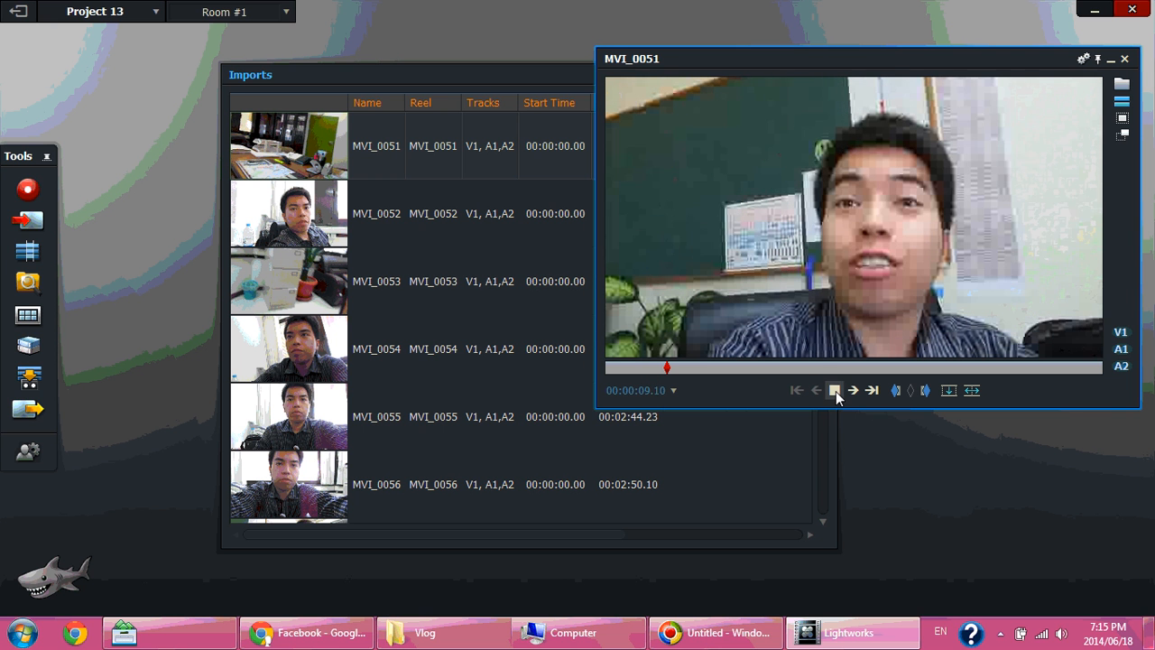
{"action": "left_click", "coordinate": [835, 391]}
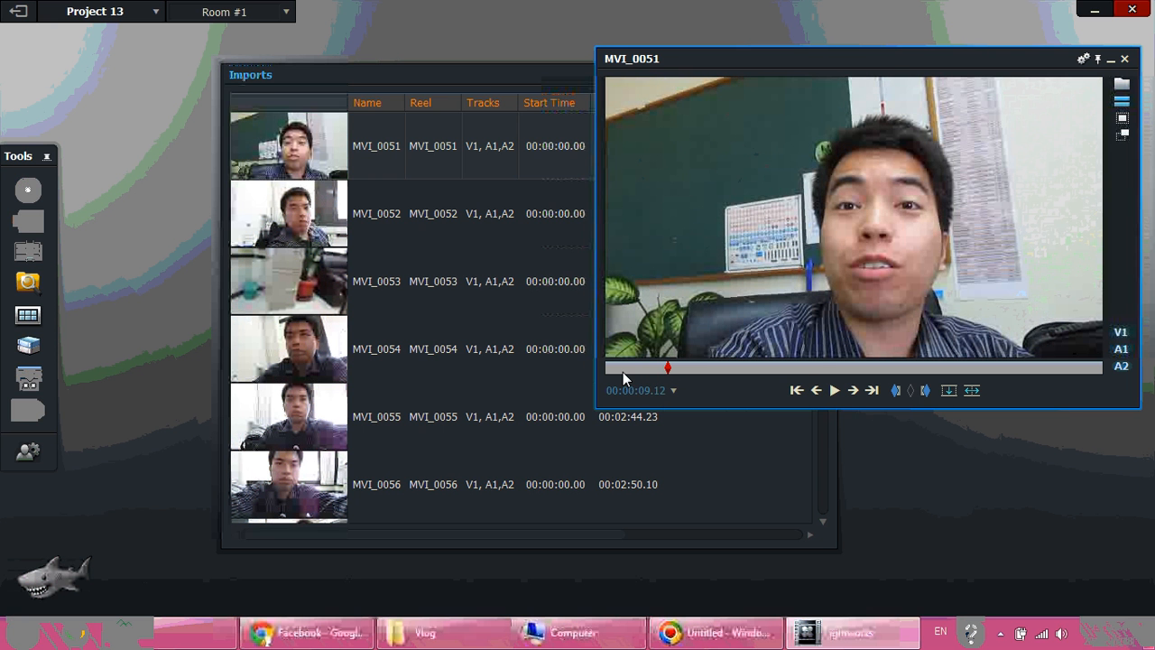
{"action": "left_click", "coordinate": [623, 372]}
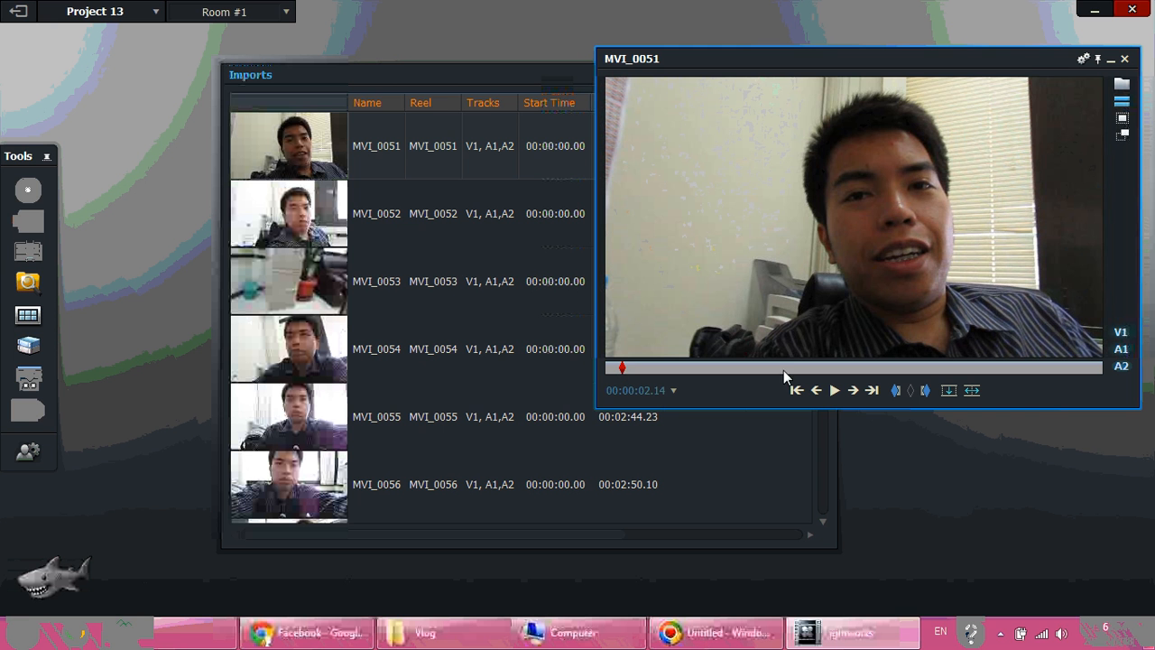
{"action": "left_click", "coordinate": [829, 394]}
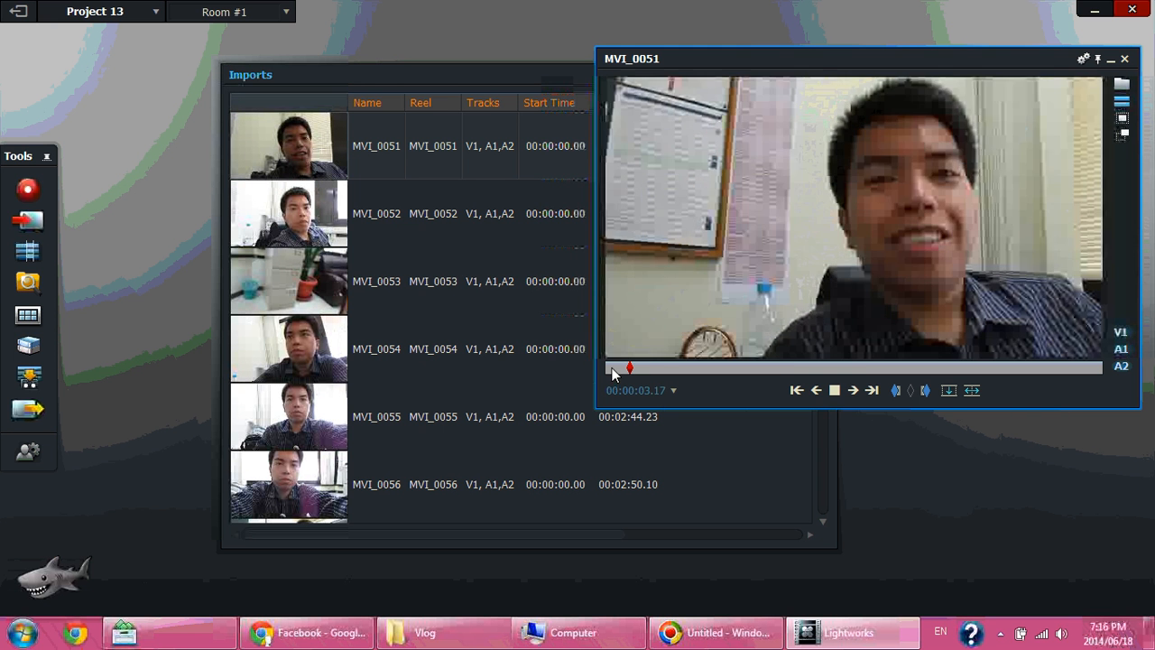
{"action": "left_click", "coordinate": [611, 371]}
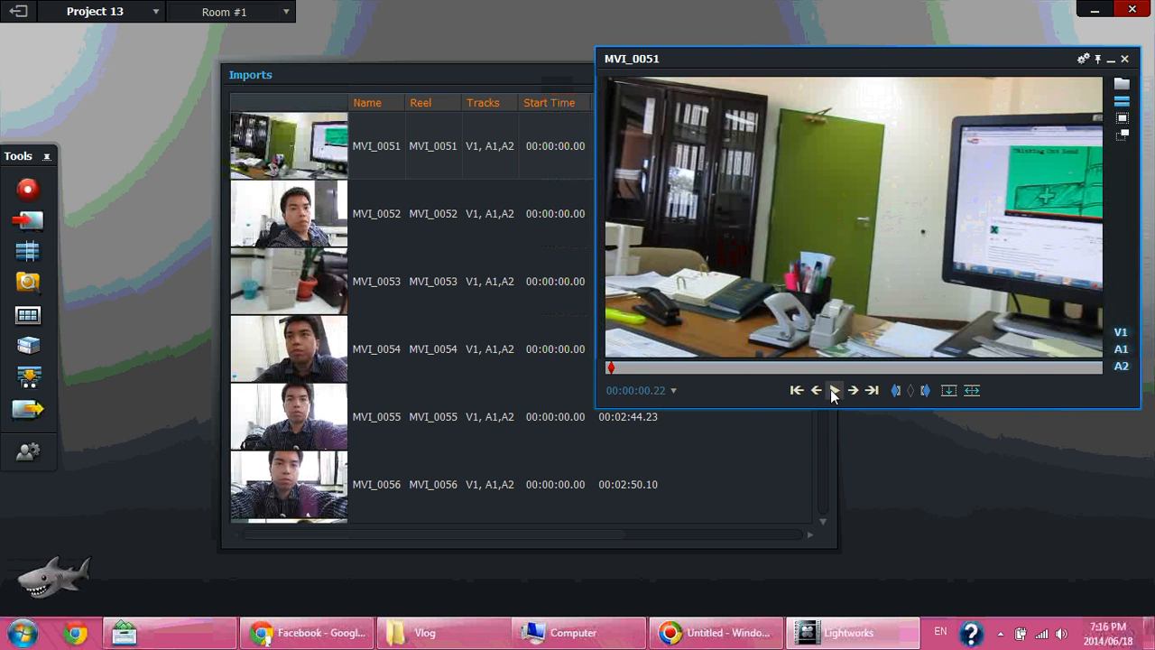
{"action": "left_click", "coordinate": [834, 389]}
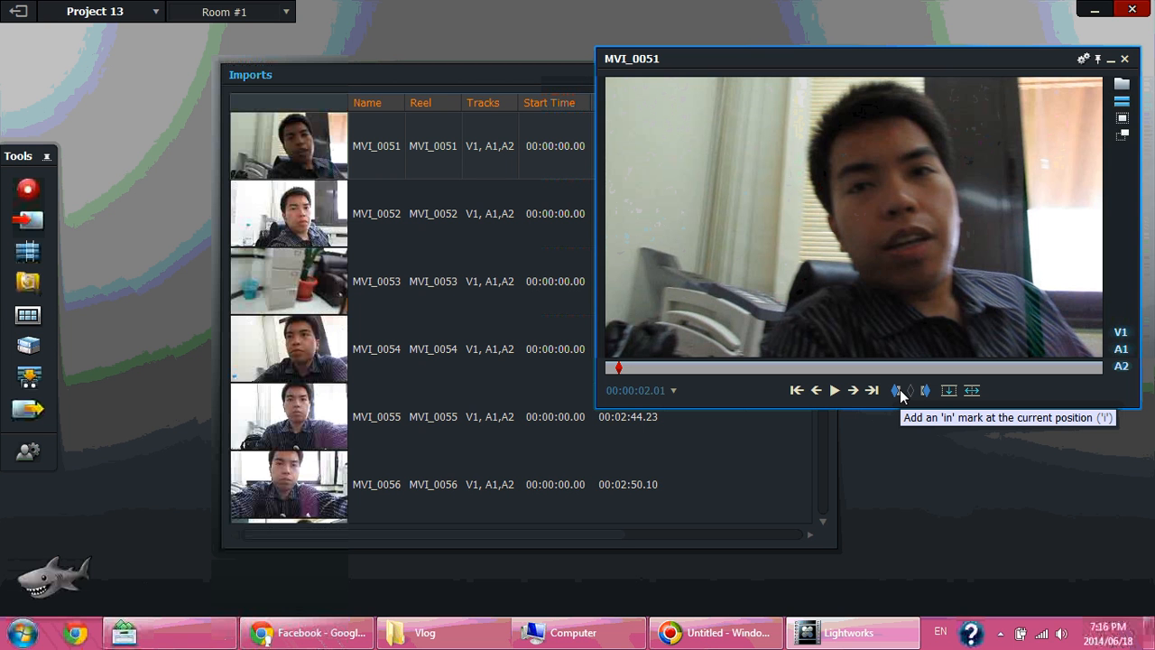
{"action": "left_click", "coordinate": [899, 391]}
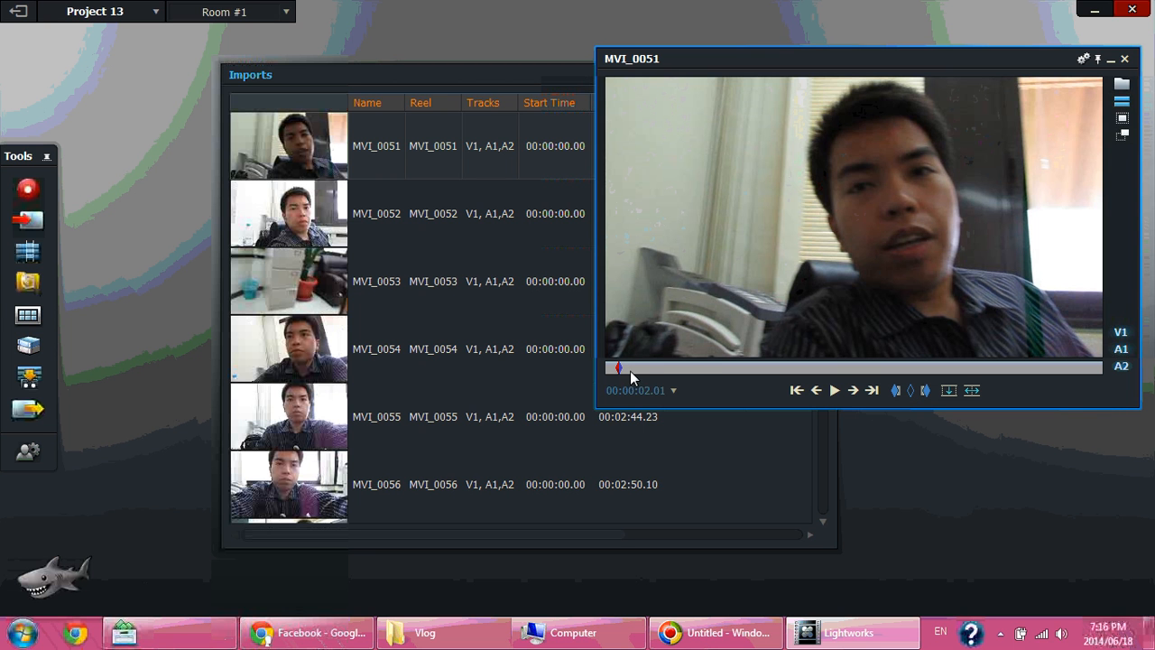
- Play MVI_0051 onward and add an out mark at 00:00:42.19
{"action": "left_click", "coordinate": [833, 389]}
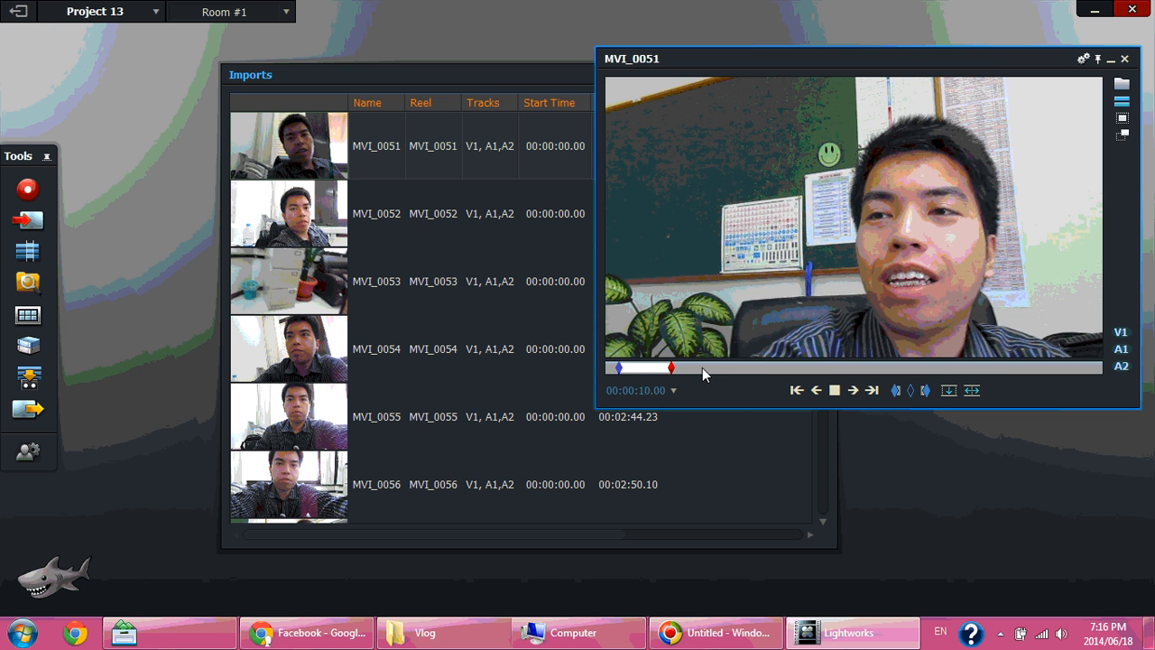
{"action": "left_click", "coordinate": [833, 390]}
{"action": "left_click", "coordinate": [834, 390]}
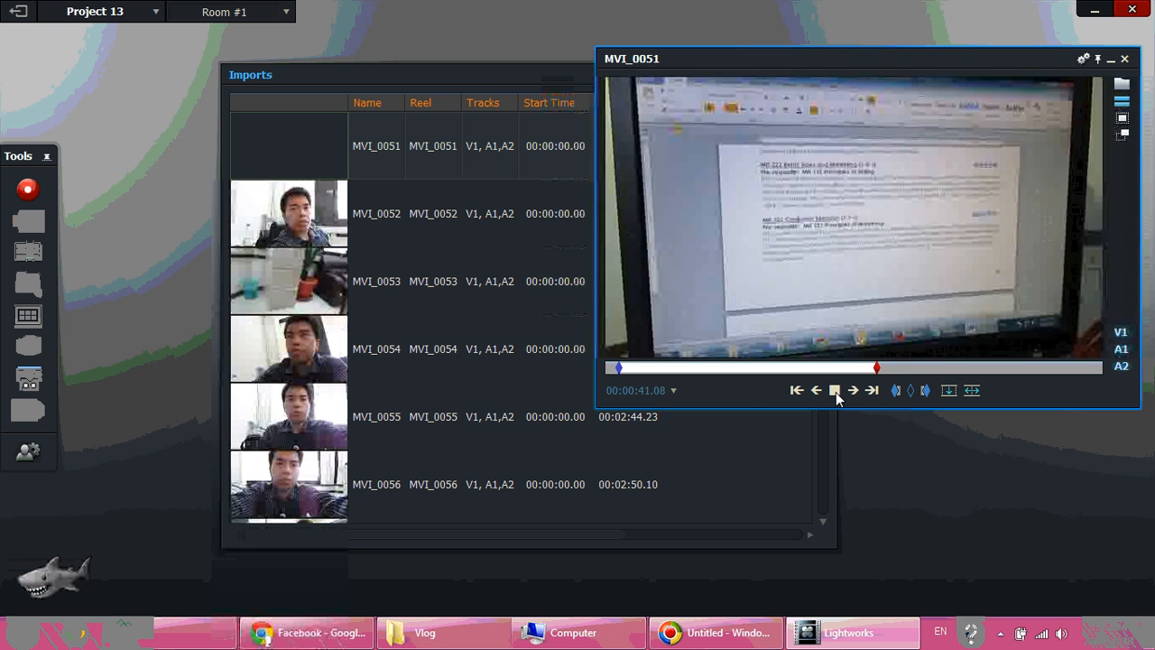
{"action": "left_click", "coordinate": [834, 390]}
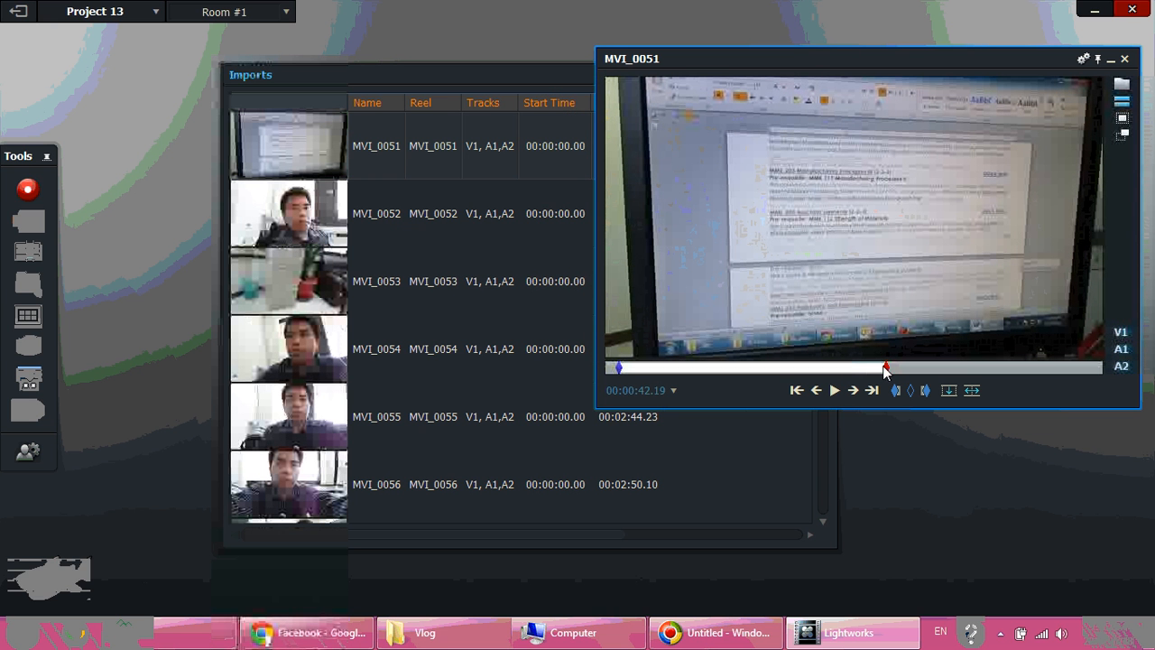
{"action": "left_click", "coordinate": [923, 393]}
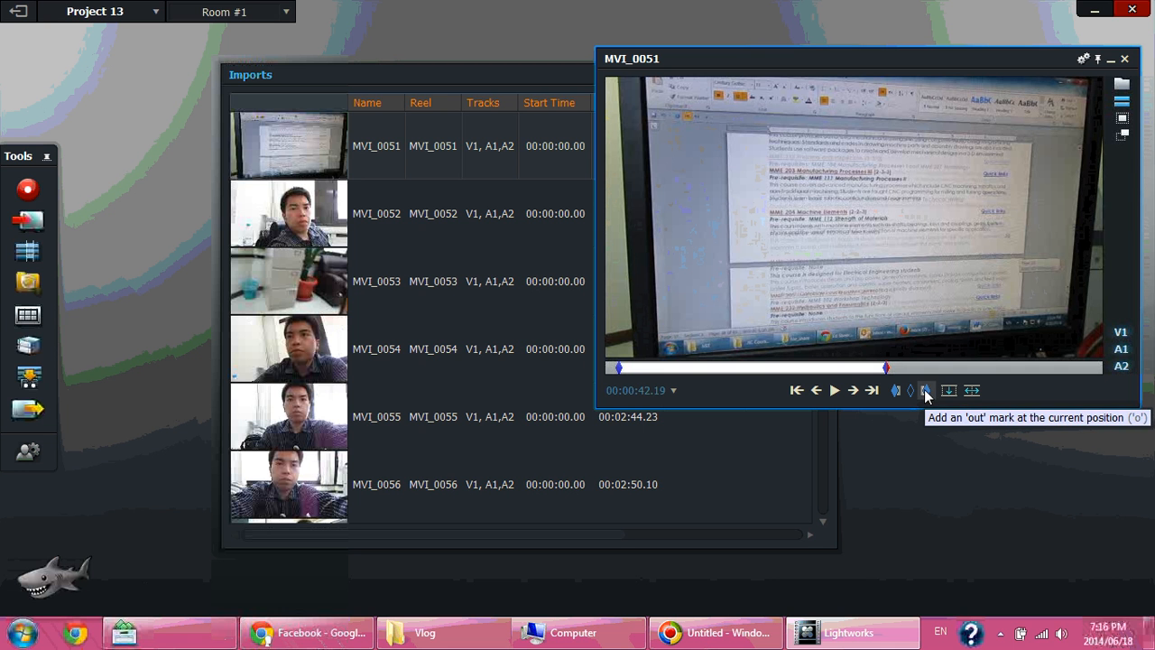
- Insert the marked section of MVI_0051 into a new edit and display its timeline below the edit viewer
{"action": "left_click", "coordinate": [971, 390]}
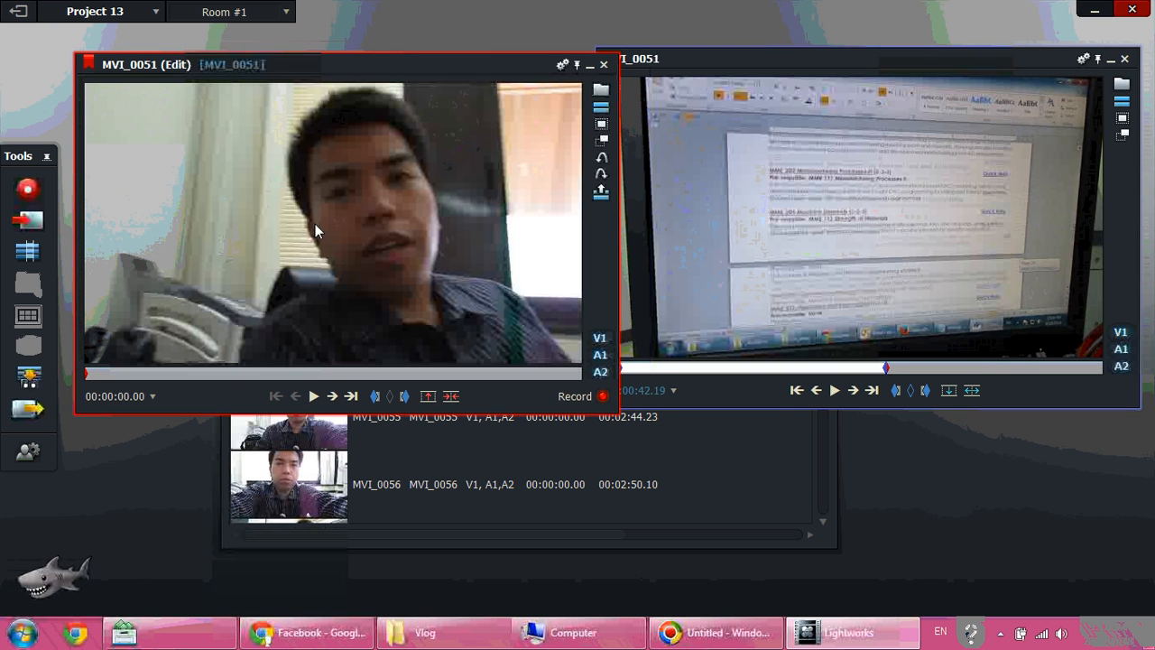
{"action": "left_click", "coordinate": [600, 107]}
{"action": "left_click_drag", "start_coordinate": [440, 90], "coordinate": [388, 412]}
{"action": "left_click", "coordinate": [185, 476]}
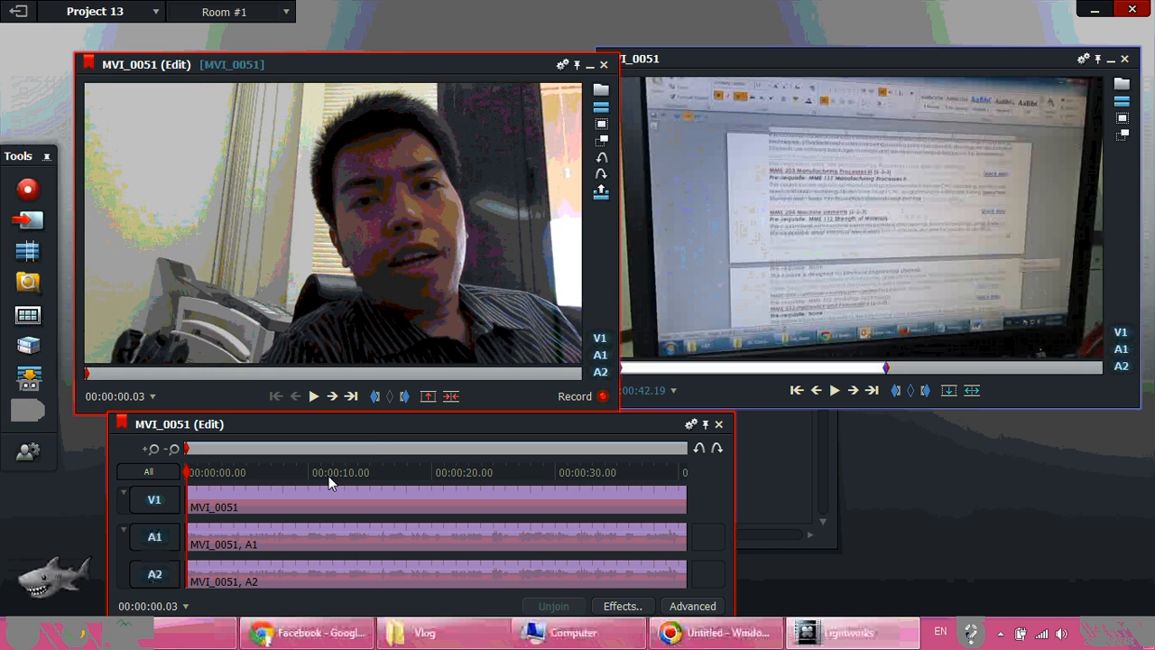
- Mark a section of MVI_0052 from near its start to 00:00:11.20 and insert it at the end of the edit
{"action": "left_click", "coordinate": [376, 471]}
{"action": "left_click_drag", "start_coordinate": [377, 471], "coordinate": [708, 474]}
{"action": "left_click", "coordinate": [825, 535]}
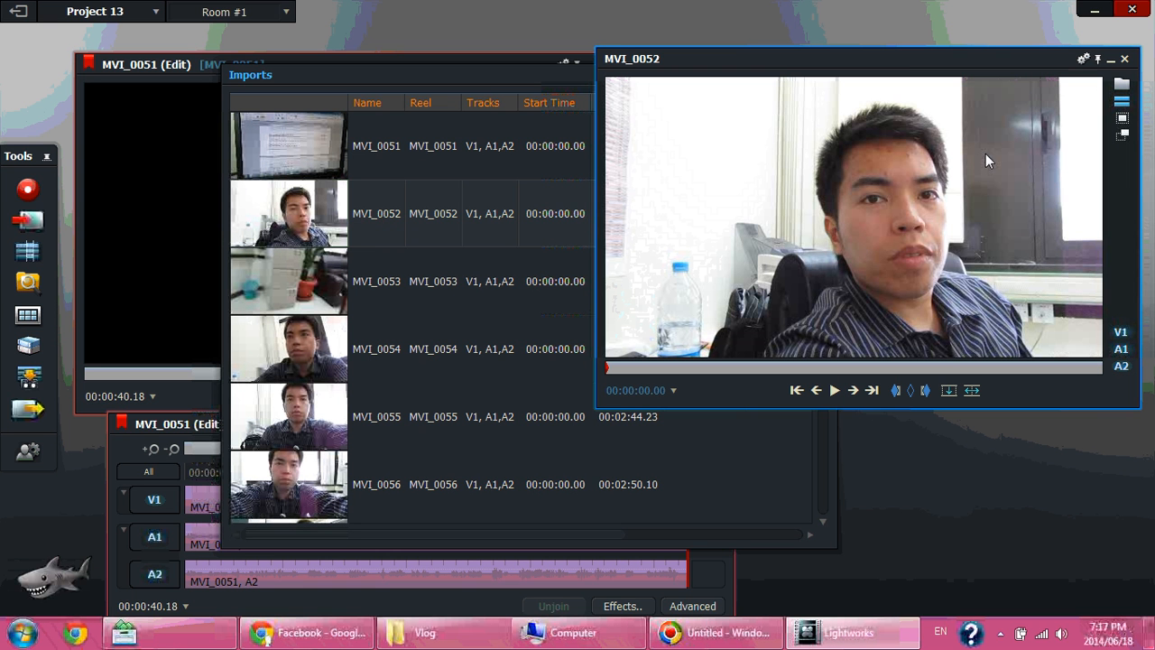
{"action": "left_click", "coordinate": [623, 368]}
{"action": "left_click", "coordinate": [897, 390]}
{"action": "left_click", "coordinate": [738, 368]}
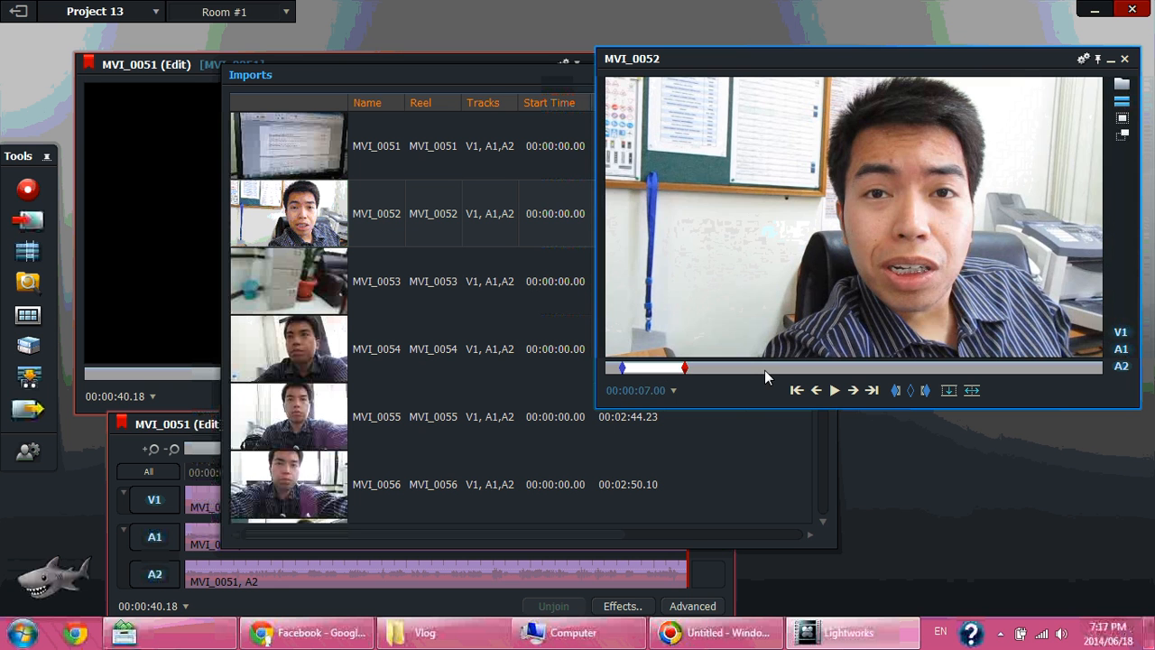
{"action": "left_click", "coordinate": [914, 393]}
{"action": "left_click", "coordinate": [914, 392]}
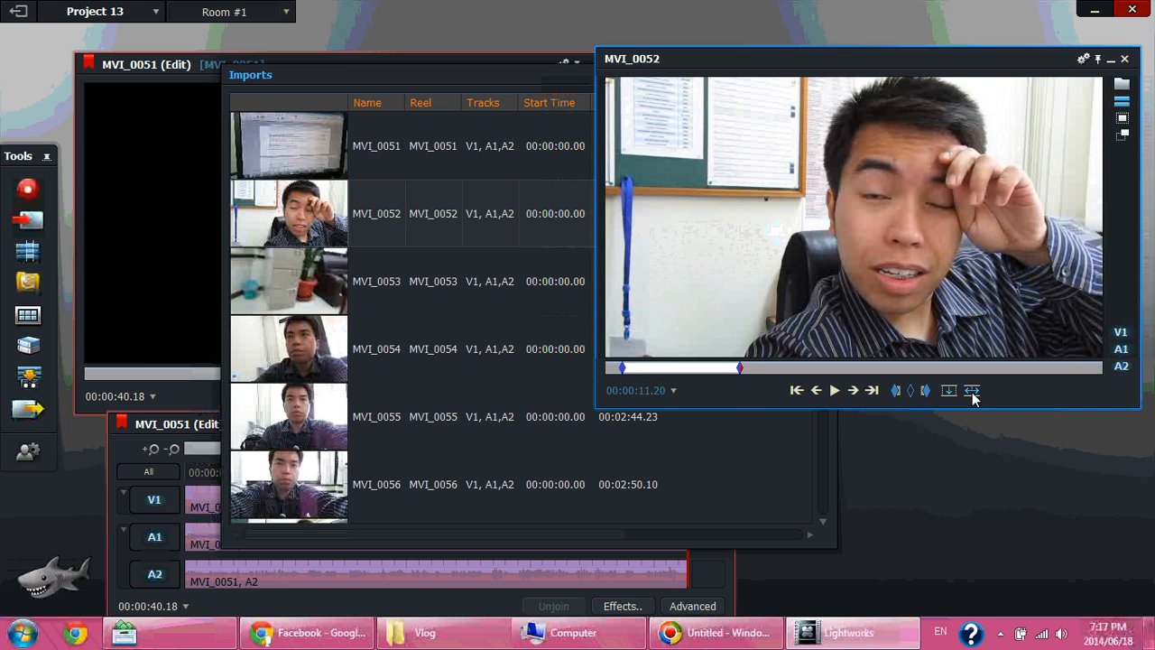
{"action": "left_click", "coordinate": [971, 391]}
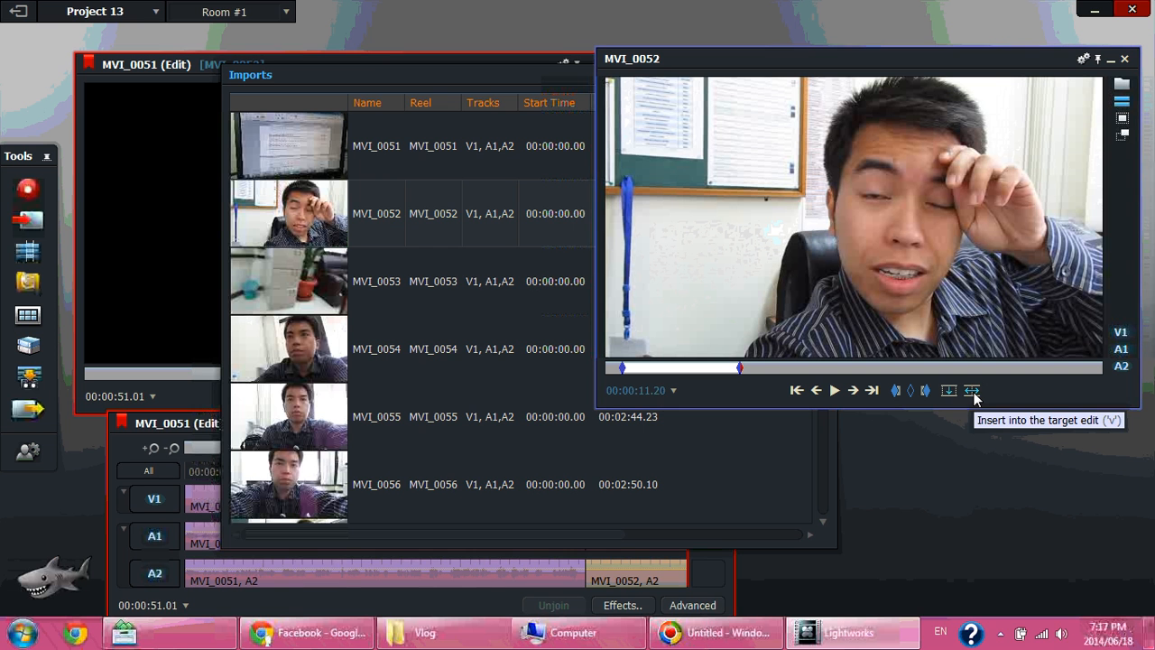
- Check the cut between MVI_0051 and MVI_0052 on the timeline and close the MVI_0052 source viewer
{"action": "left_click", "coordinate": [557, 587]}
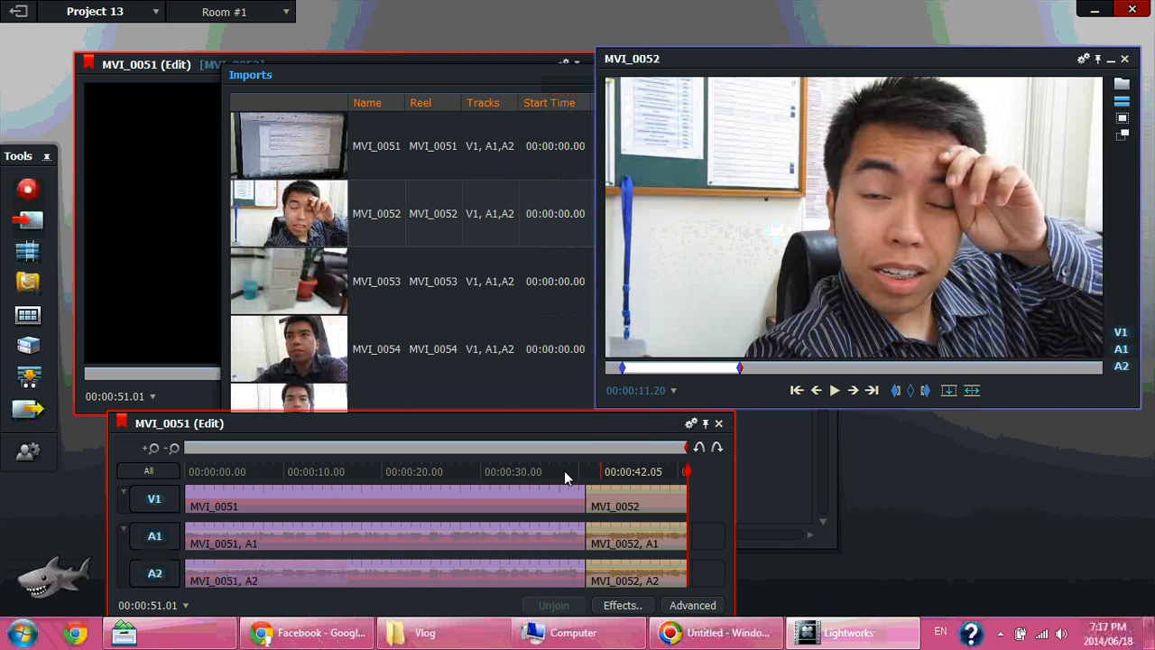
{"action": "left_click", "coordinate": [600, 473]}
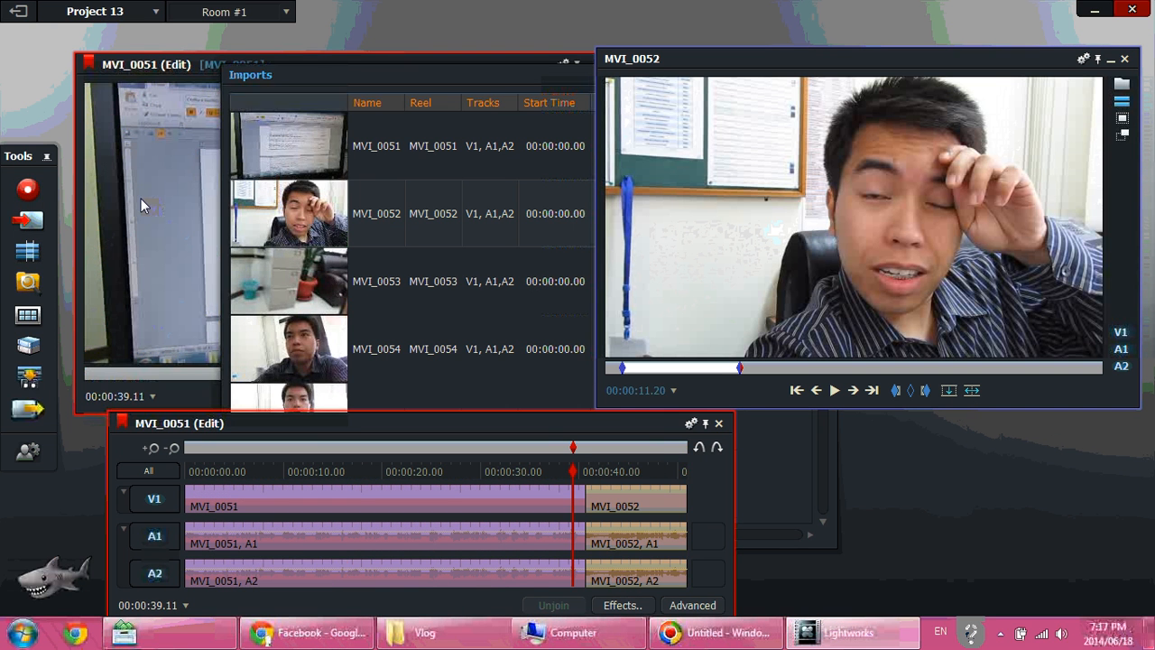
{"action": "left_click", "coordinate": [599, 473]}
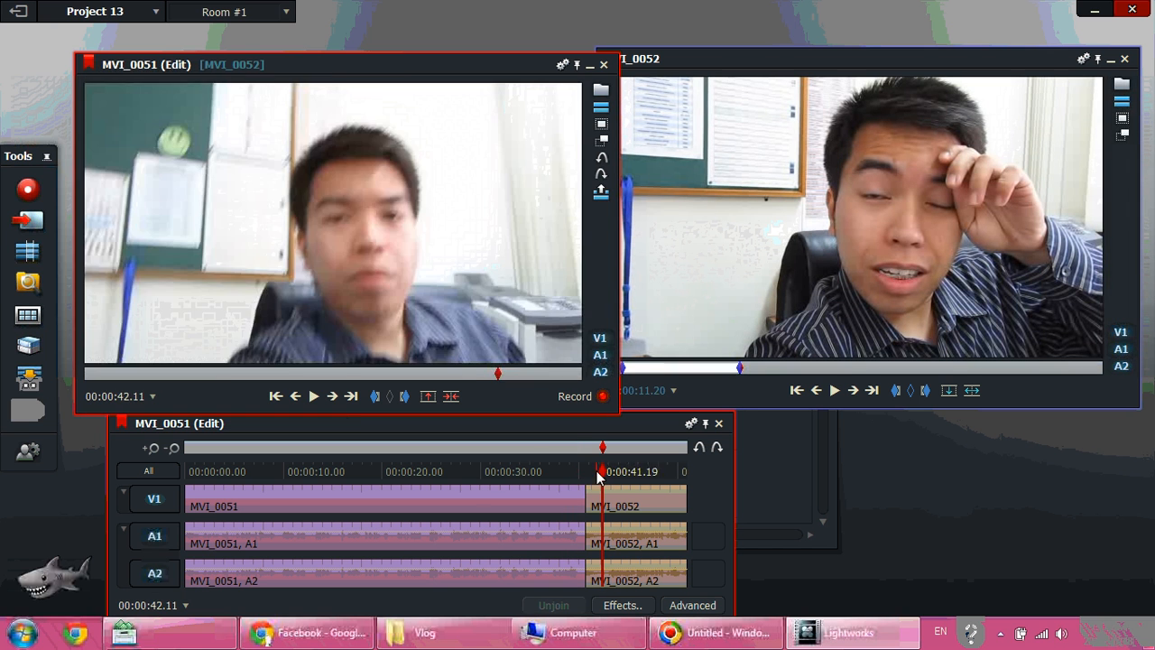
{"action": "left_click", "coordinate": [582, 472]}
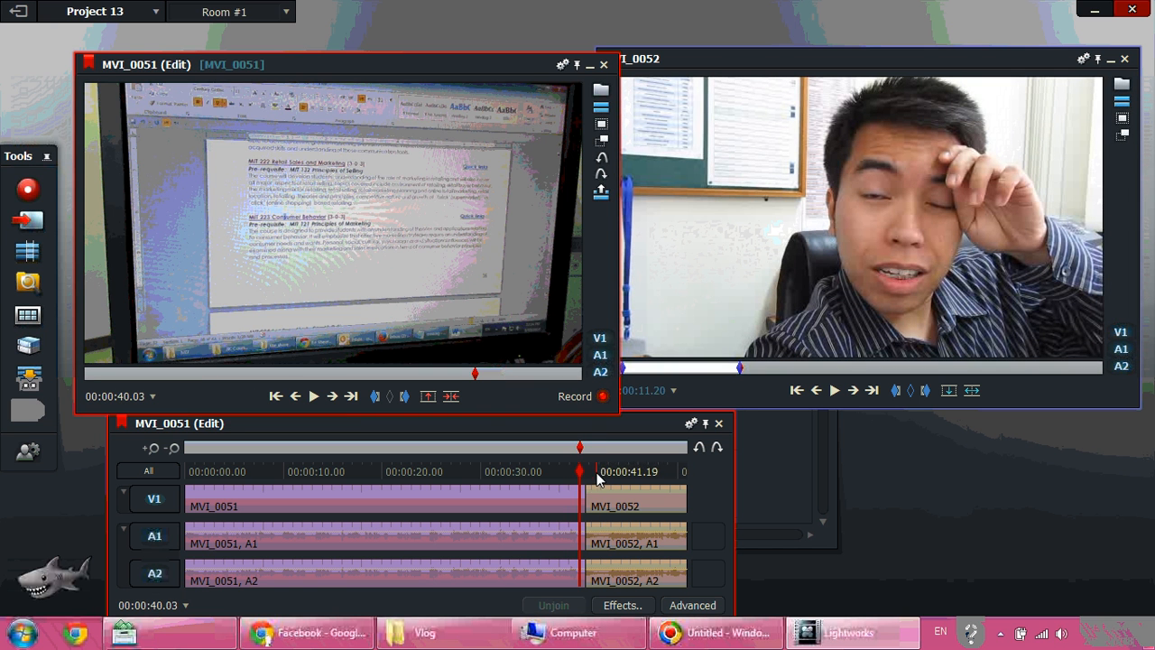
{"action": "left_click", "coordinate": [596, 473]}
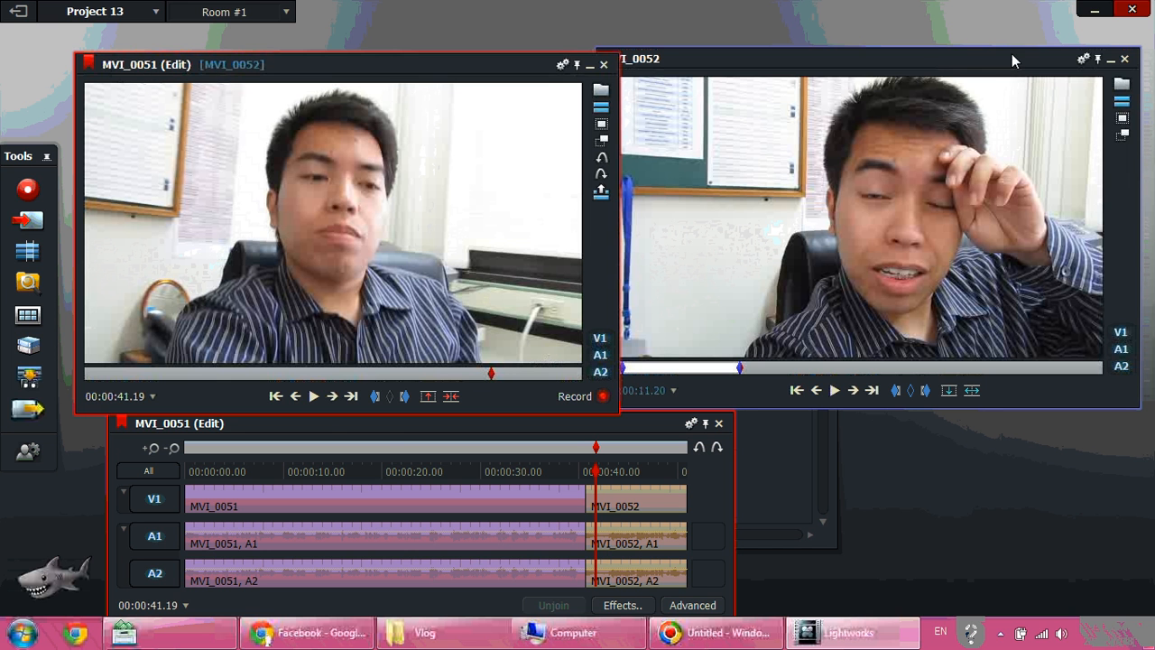
{"action": "left_click", "coordinate": [1124, 61]}
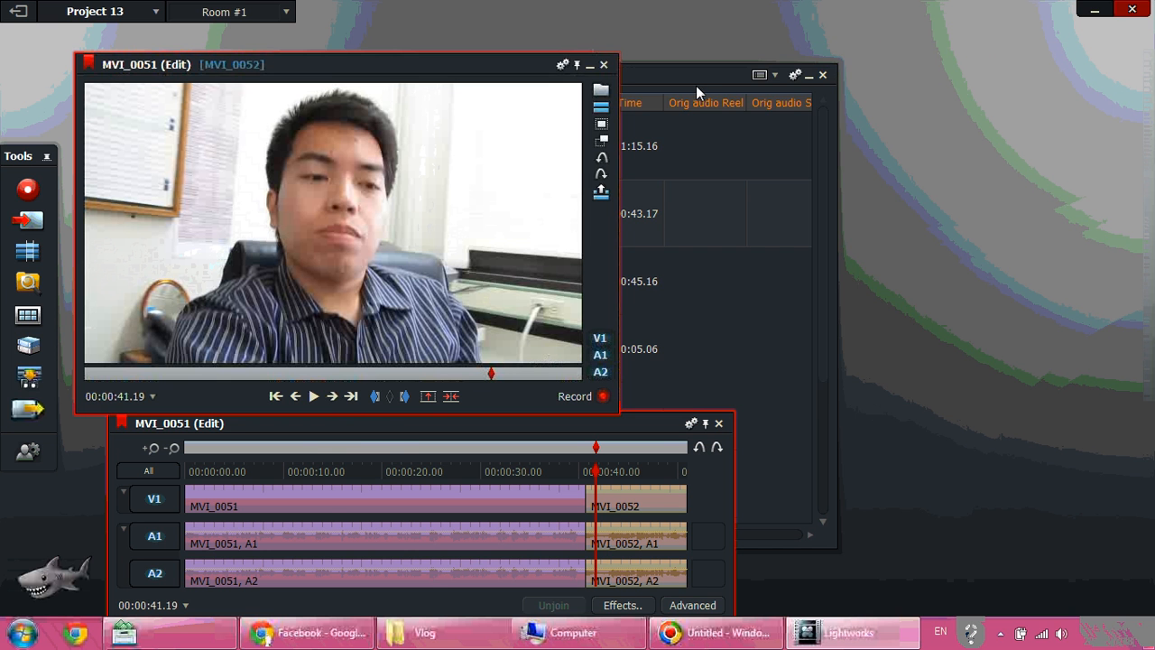
- Open MVI_0053 from the imported clips and mark a section of it from 00:00:08.07 to 00:00:20.16
{"action": "left_click_drag", "start_coordinate": [696, 86], "coordinate": [784, 58]}
{"action": "left_click", "coordinate": [403, 254]}
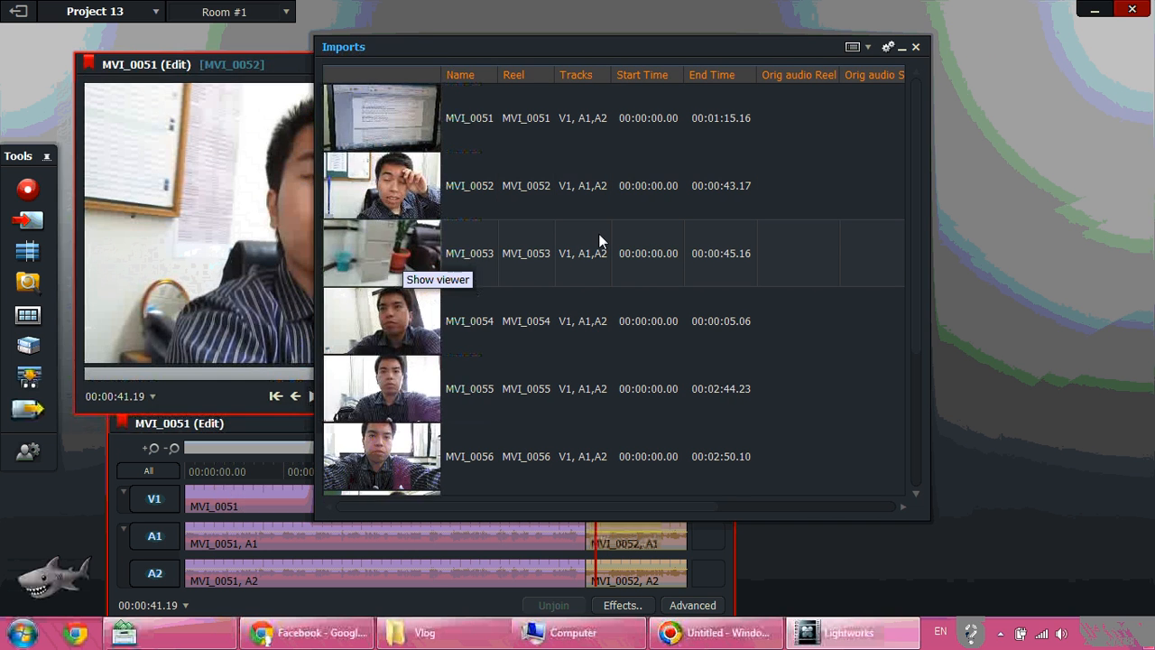
{"action": "left_click_drag", "start_coordinate": [662, 315], "coordinate": [687, 316]}
{"action": "left_click", "coordinate": [710, 317]}
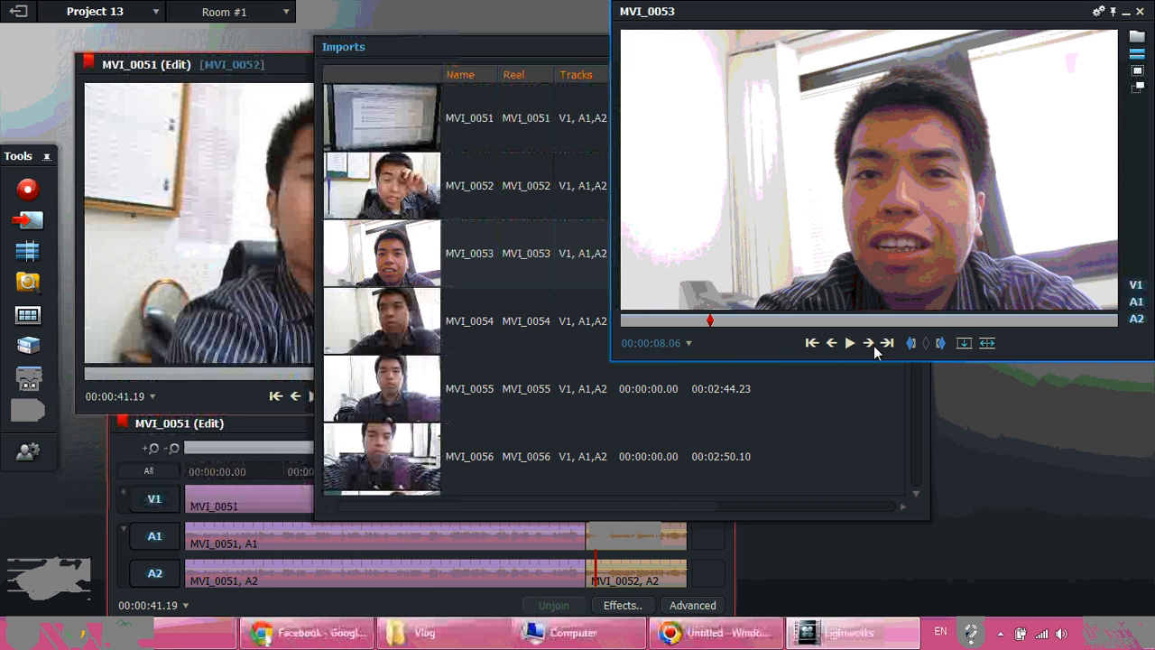
{"action": "left_click", "coordinate": [912, 344]}
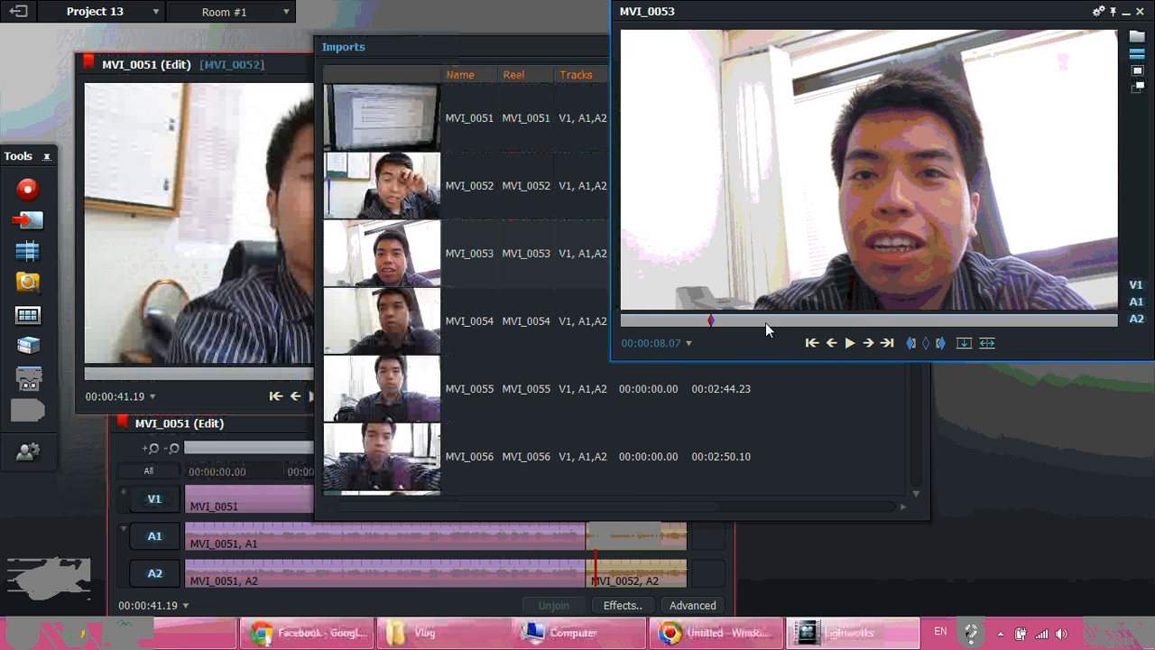
{"action": "left_click", "coordinate": [845, 319]}
{"action": "left_click", "coordinate": [937, 343]}
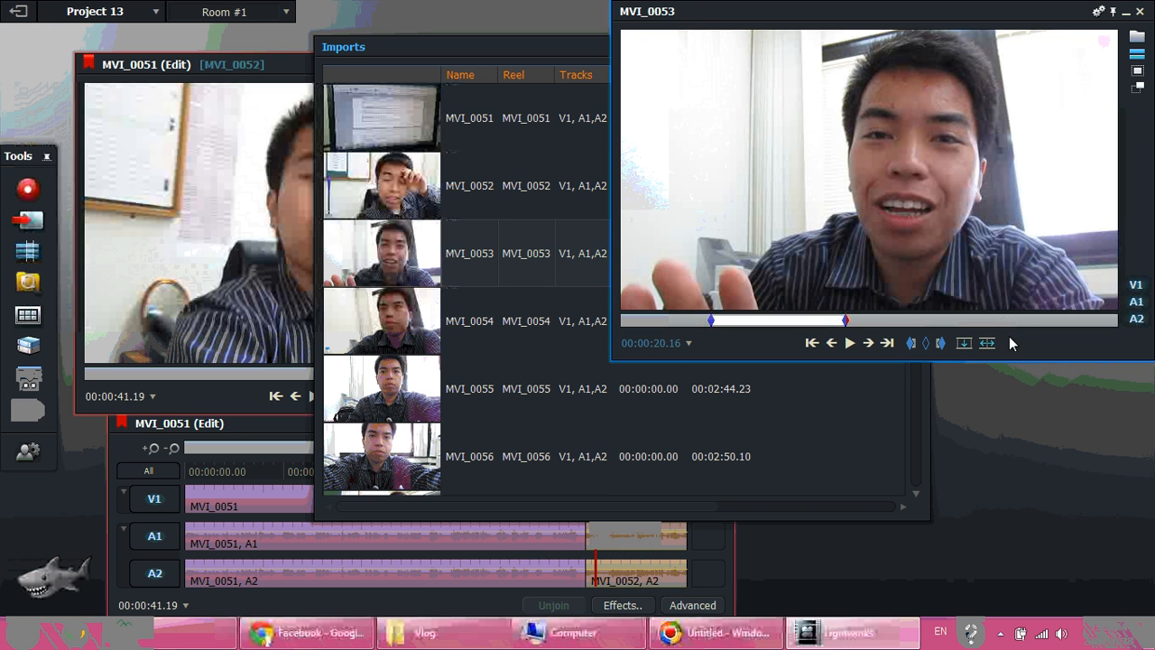
- Insert the marked section of MVI_0053 at the end of the edit, after MVI_0052
{"action": "left_click", "coordinate": [280, 424]}
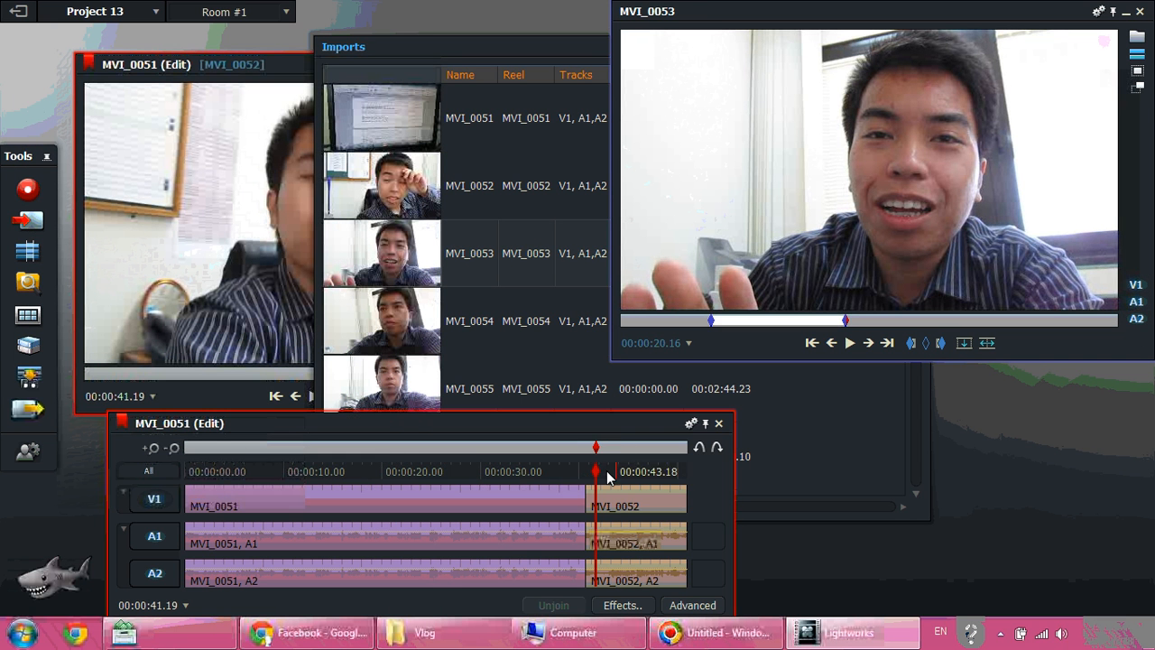
{"action": "left_click_drag", "start_coordinate": [597, 472], "coordinate": [693, 473]}
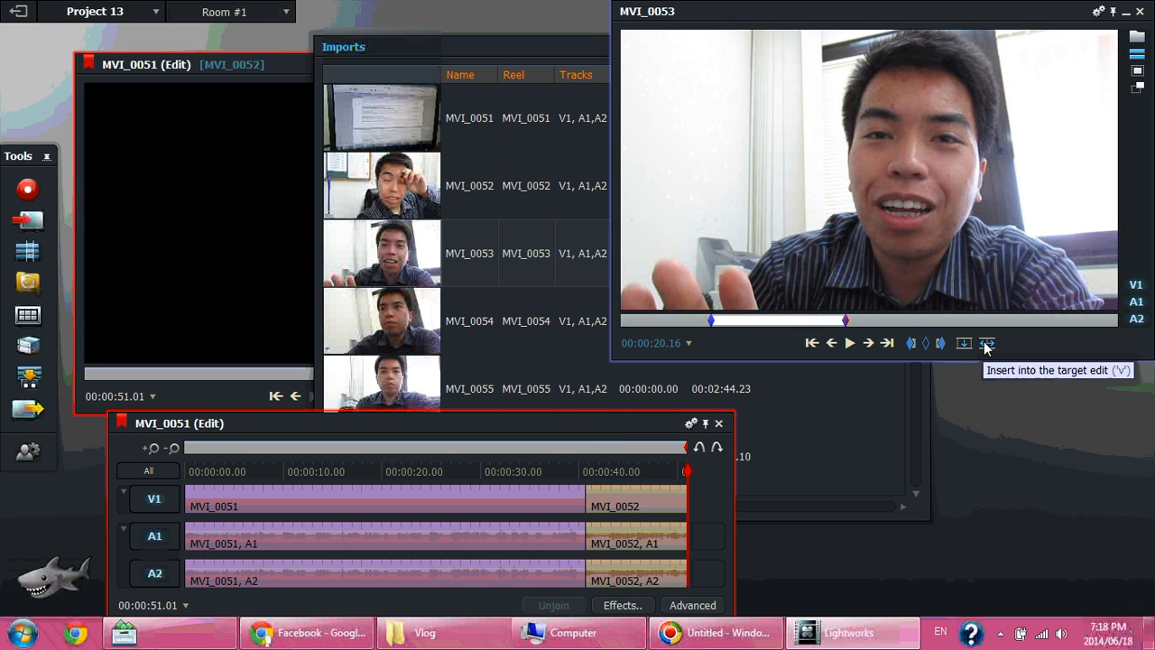
{"action": "left_click", "coordinate": [146, 133]}
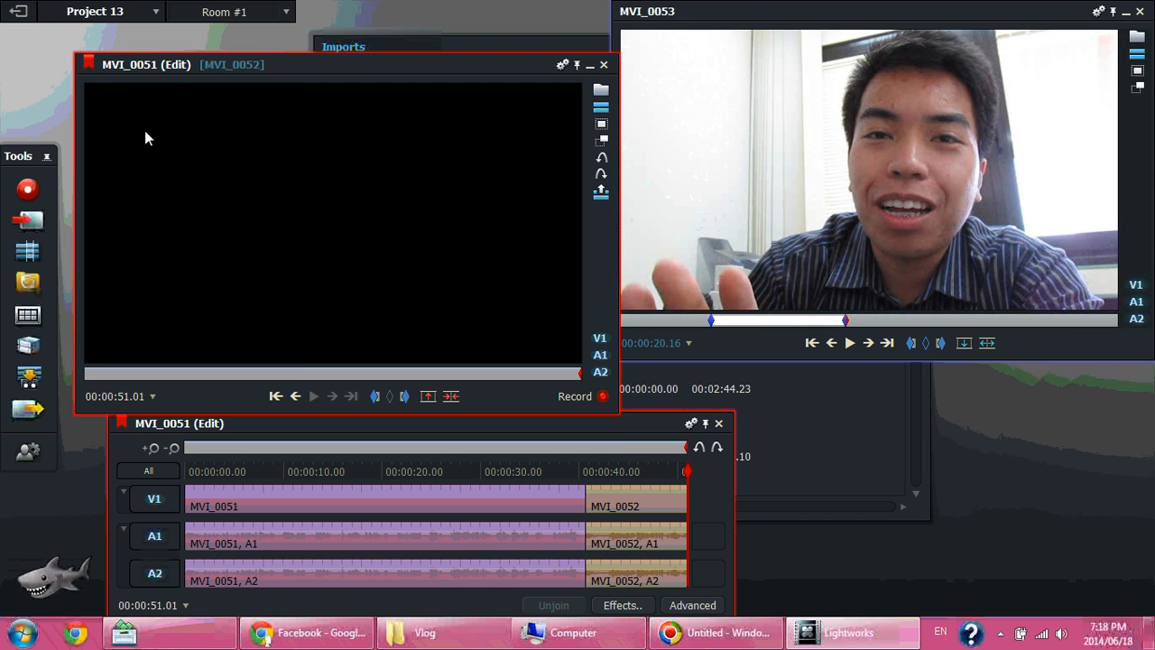
{"action": "left_click", "coordinate": [984, 343]}
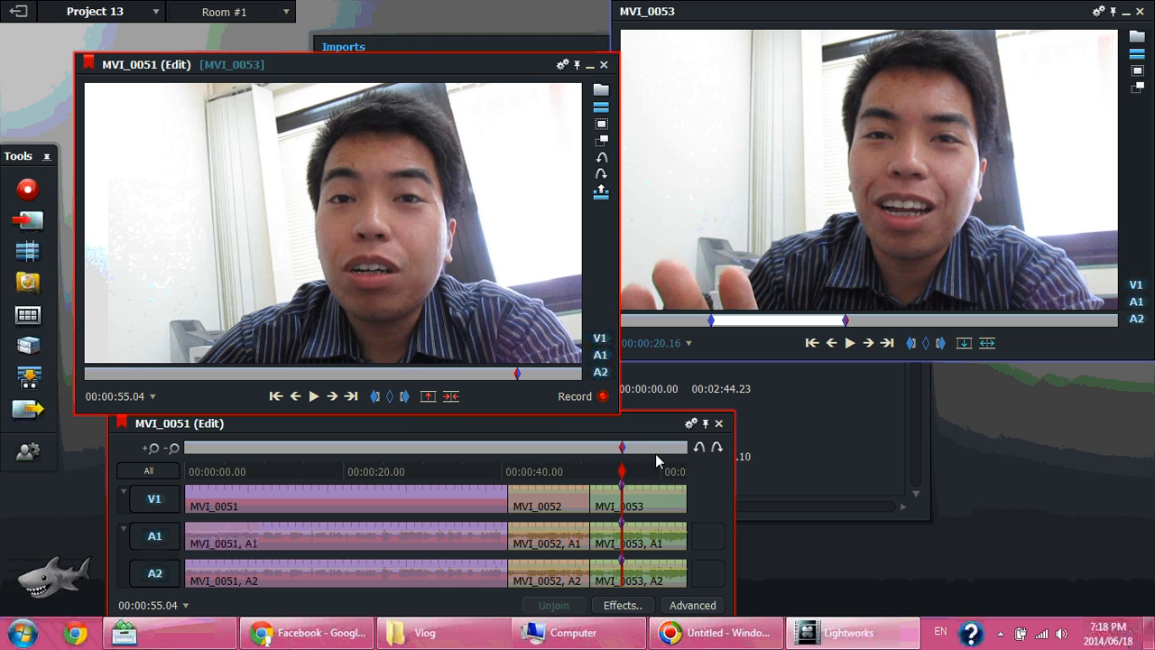
- Mark the part of the edit from 00:00:55.04 to 00:00:58.01 within MVI_0053 and delete it, closing the gap
{"action": "left_click", "coordinate": [644, 473]}
{"action": "left_click", "coordinate": [404, 396]}
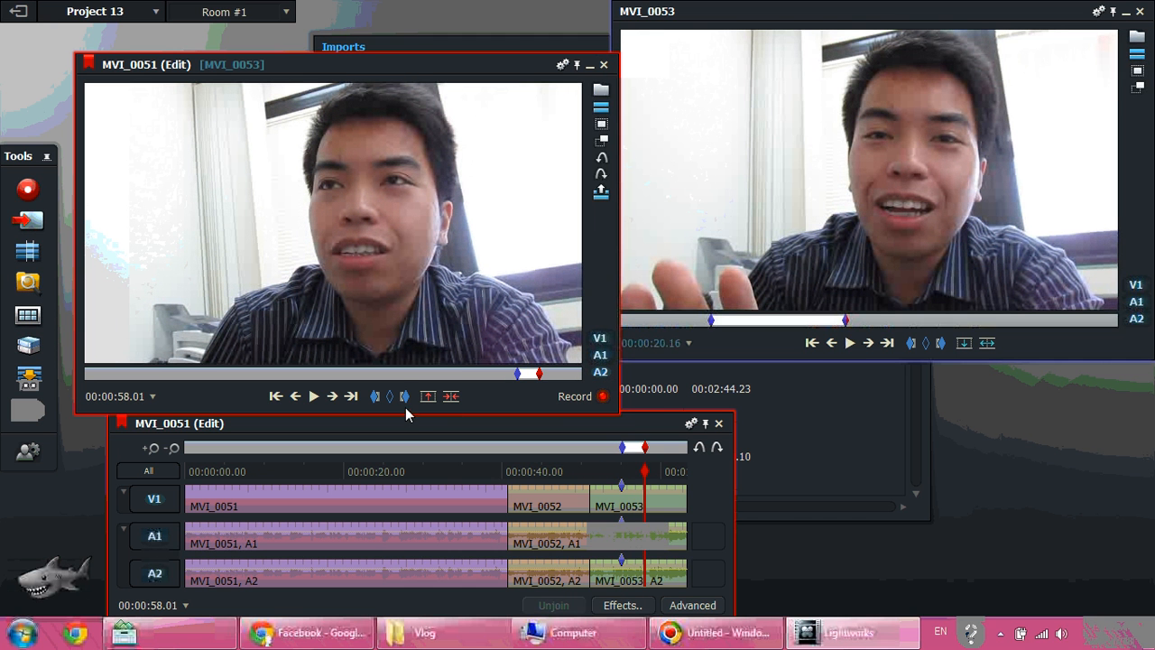
{"action": "left_click", "coordinate": [451, 396]}
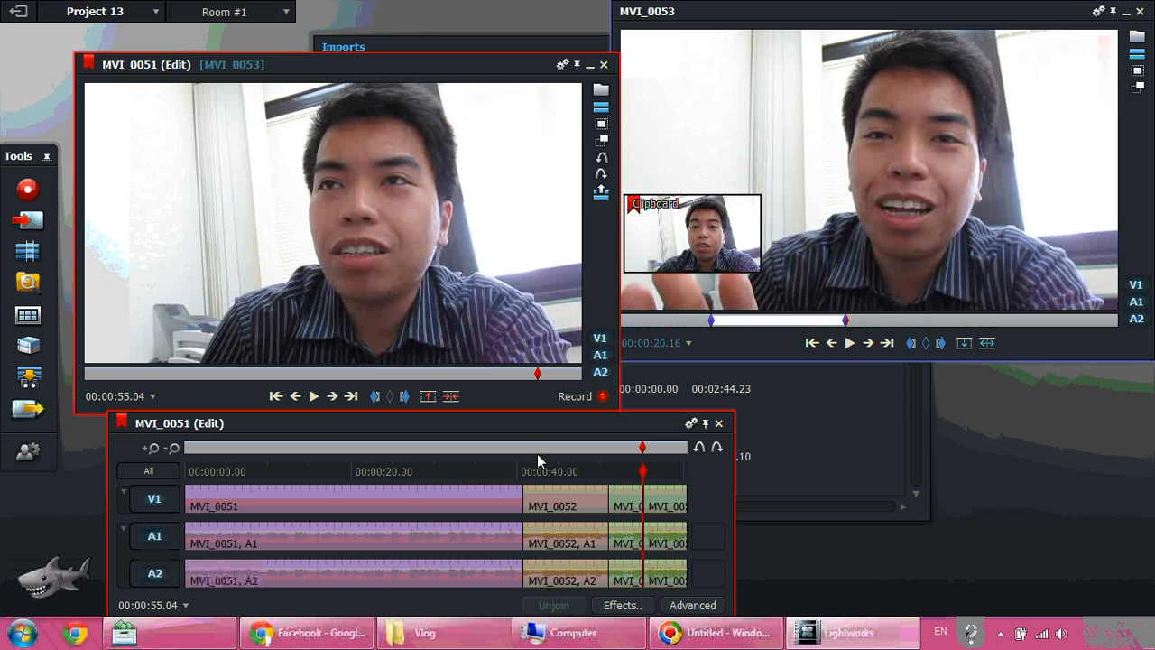
- Mark the part of the edit from 00:00:08.16 to 00:00:30.15 within MVI_0051 and delete it, closing the gap
{"action": "left_click", "coordinate": [382, 475]}
{"action": "left_click", "coordinate": [234, 476]}
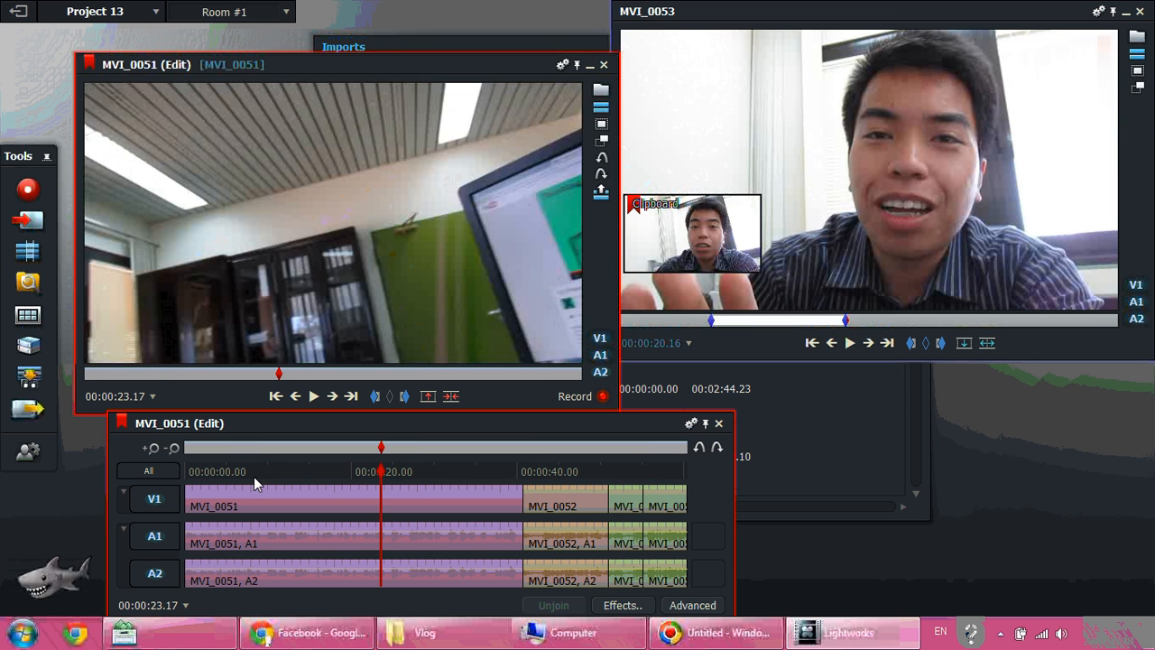
{"action": "left_click", "coordinate": [257, 473]}
{"action": "left_click", "coordinate": [378, 396]}
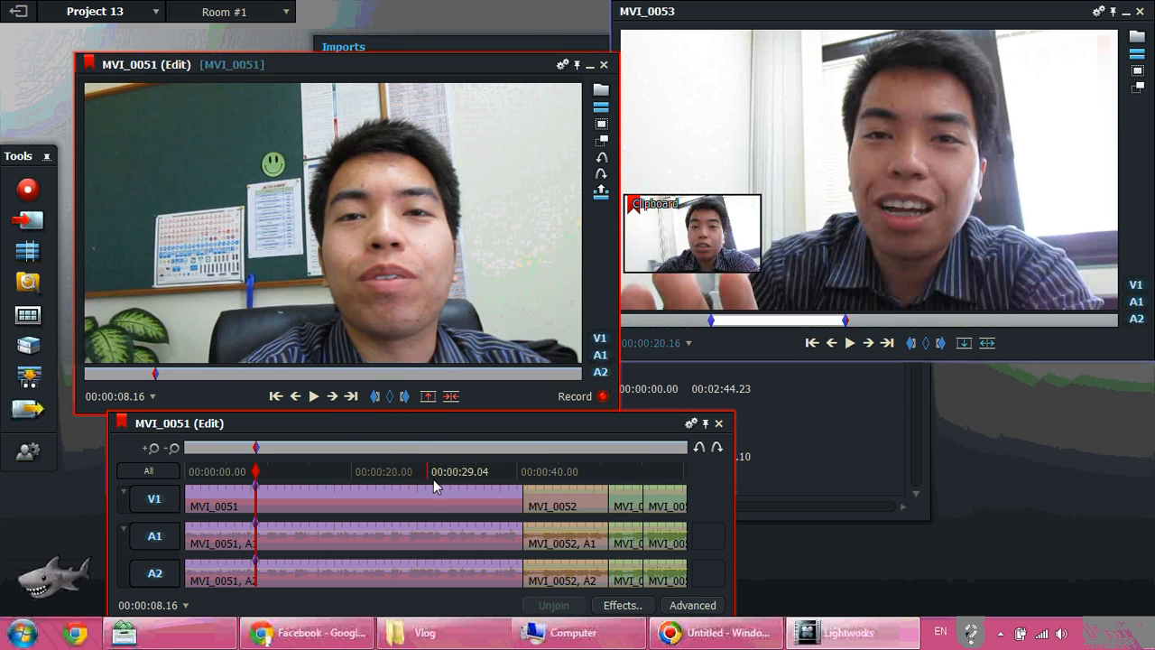
{"action": "left_click", "coordinate": [440, 472]}
{"action": "left_click", "coordinate": [406, 396]}
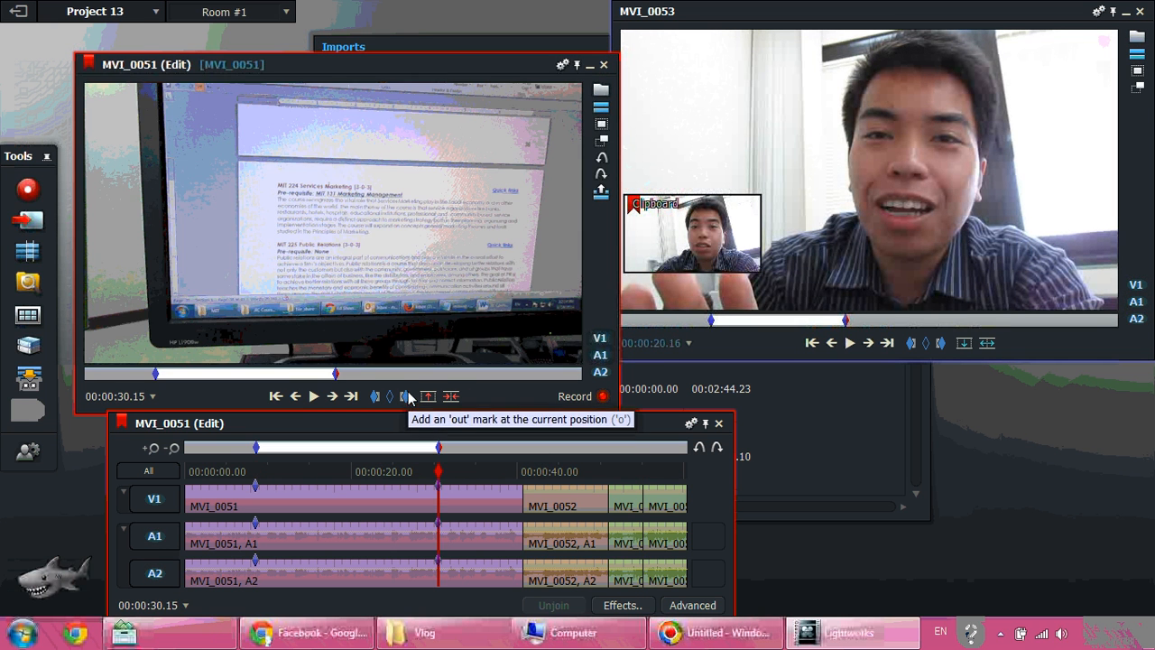
{"action": "left_click", "coordinate": [451, 397]}
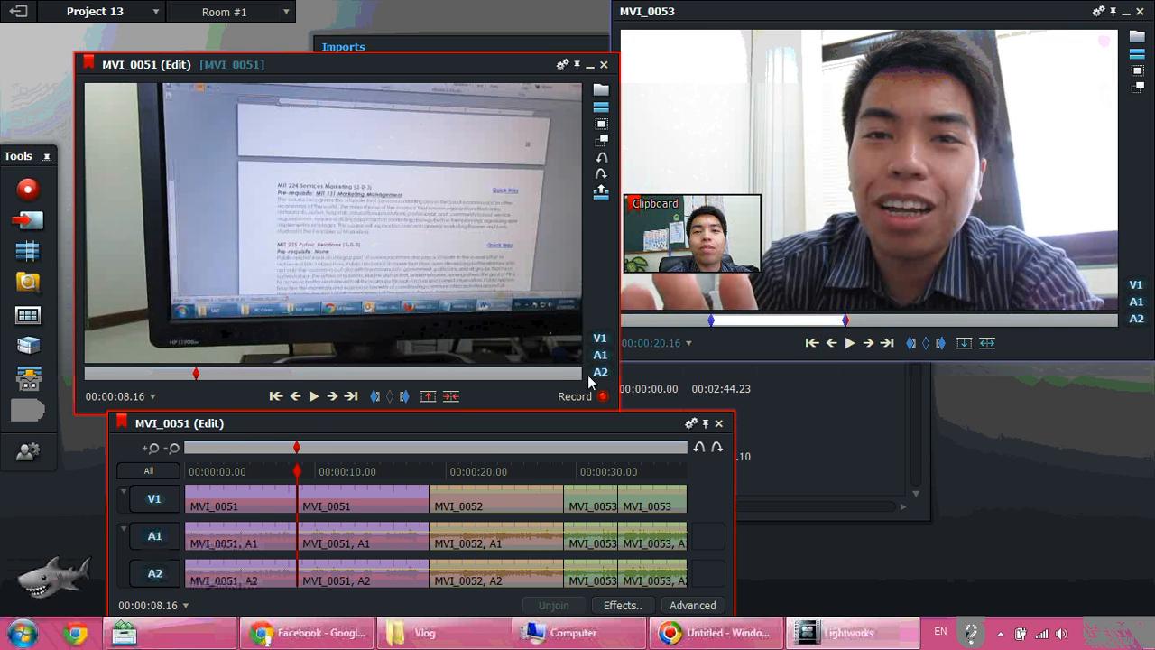
- Open the export settings for the MVI_0051 edit and name the output file dasddas
{"action": "left_click", "coordinate": [27, 415]}
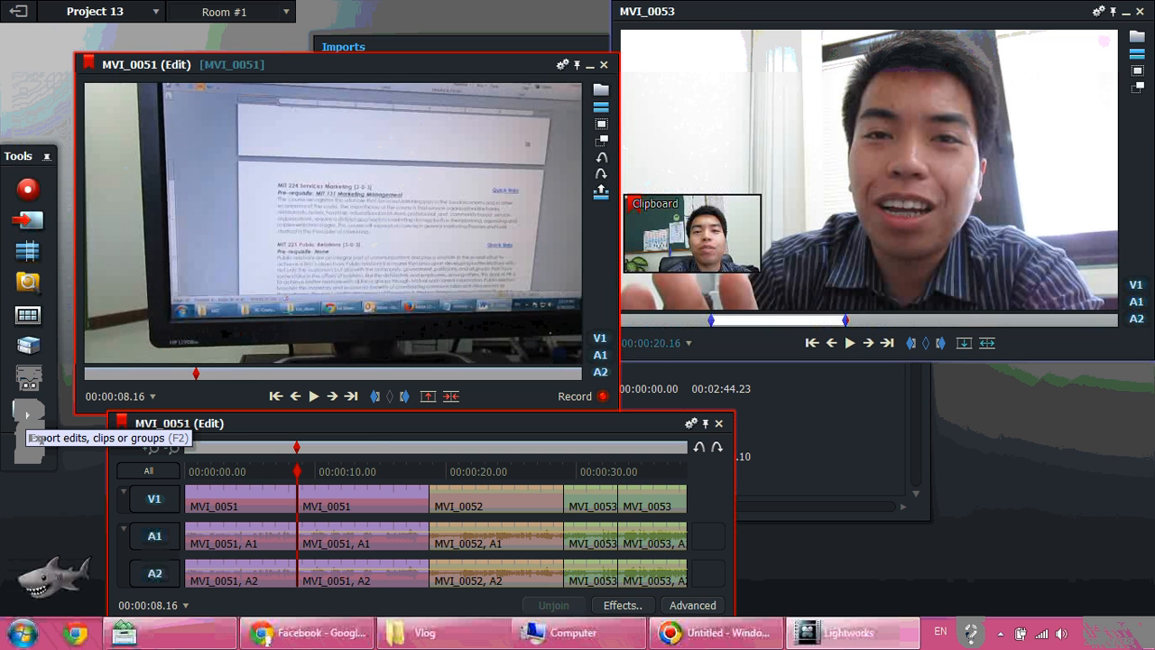
{"action": "left_click", "coordinate": [28, 411]}
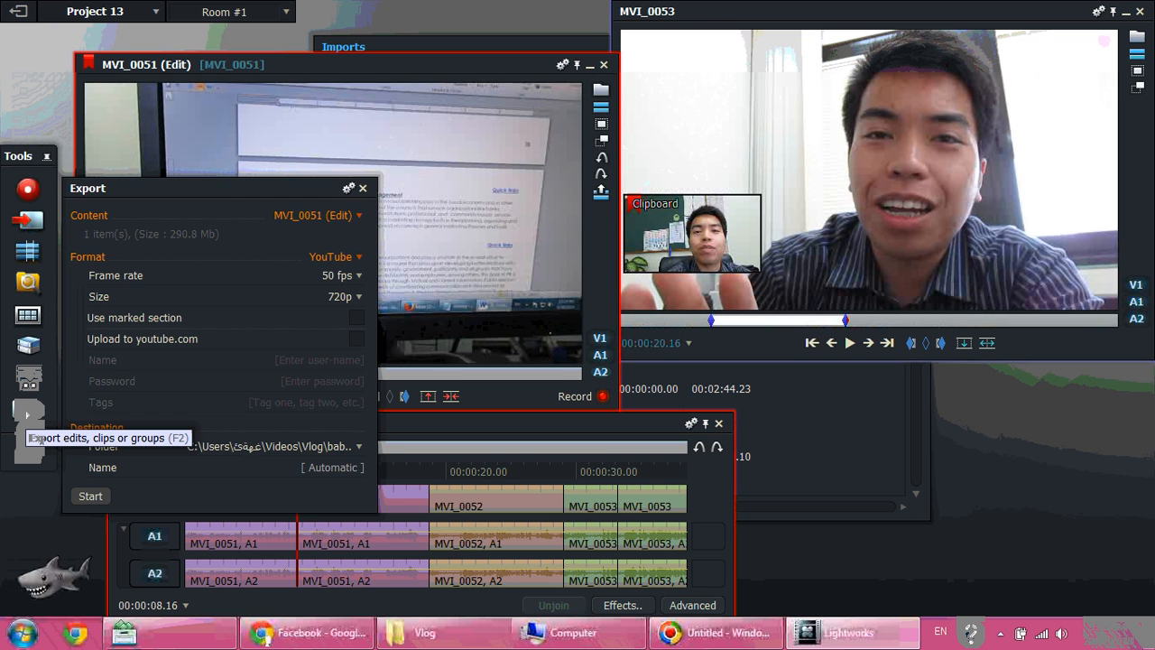
{"action": "left_click_drag", "start_coordinate": [212, 194], "coordinate": [244, 63]}
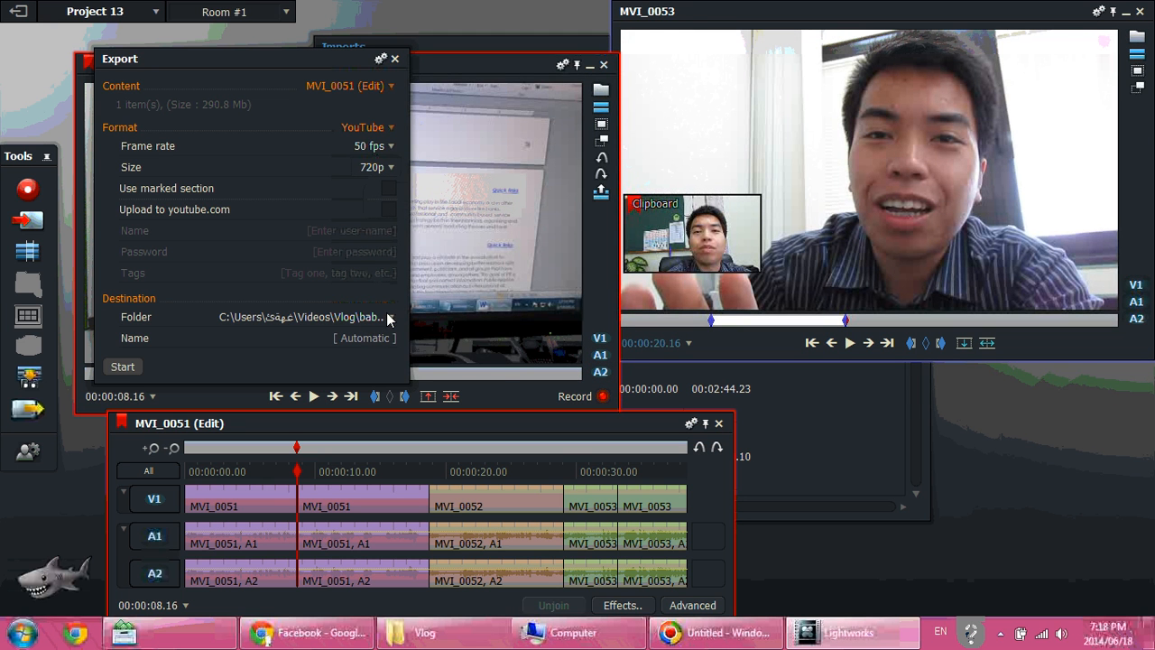
{"action": "left_click", "coordinate": [379, 337]}
{"action": "type", "text": "dasddas"}
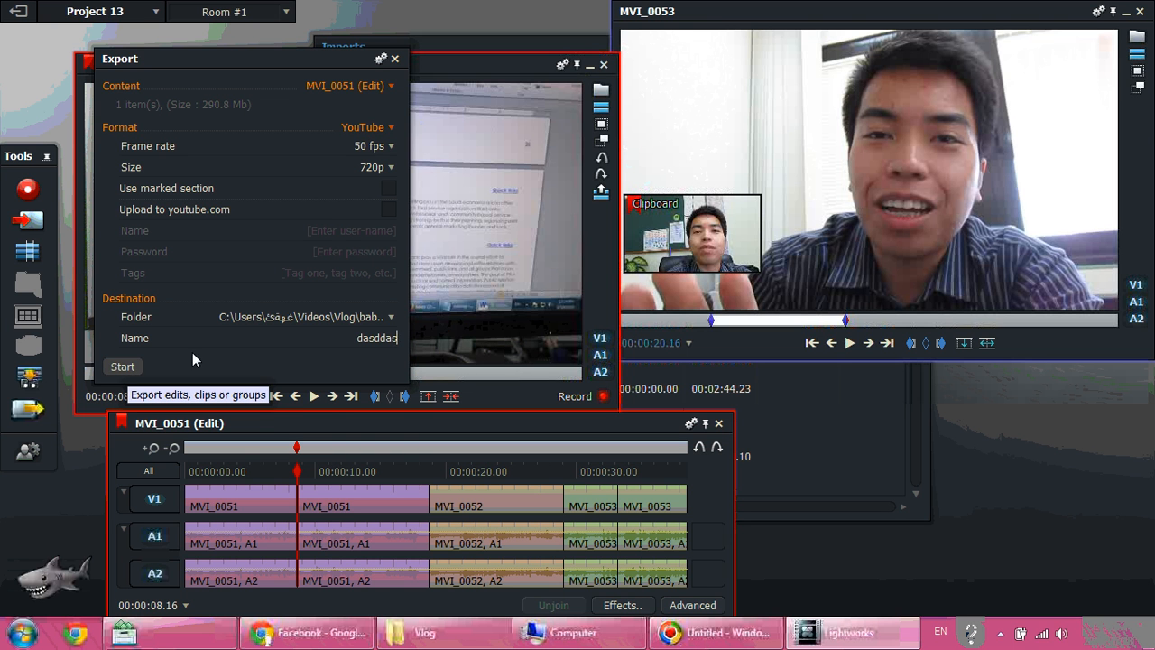
- Set the export destination to the Videos\Vlog folder and start the YouTube export
{"action": "left_click", "coordinate": [381, 314]}
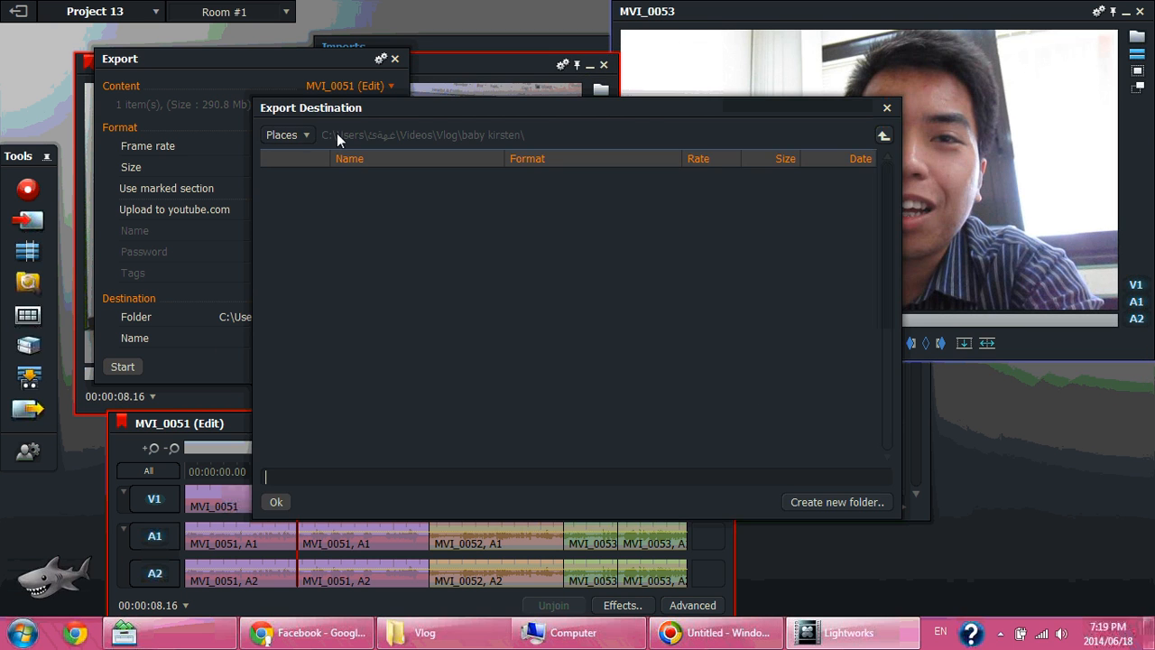
{"action": "left_click", "coordinate": [884, 135]}
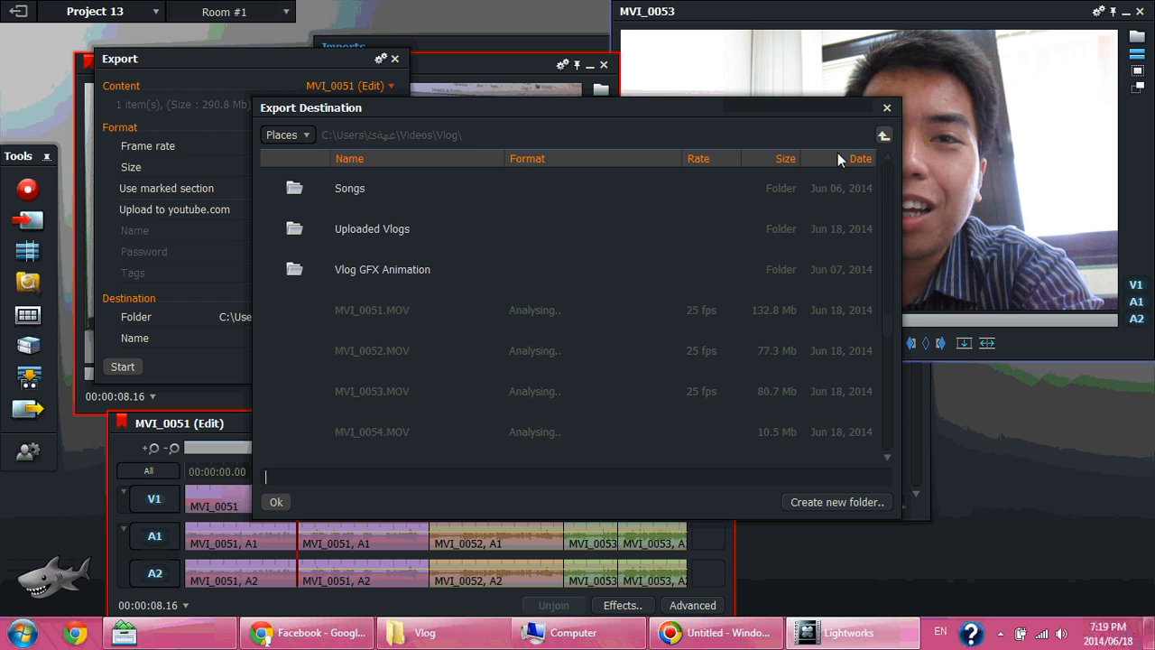
{"action": "left_click", "coordinate": [275, 503]}
{"action": "left_click", "coordinate": [124, 367]}
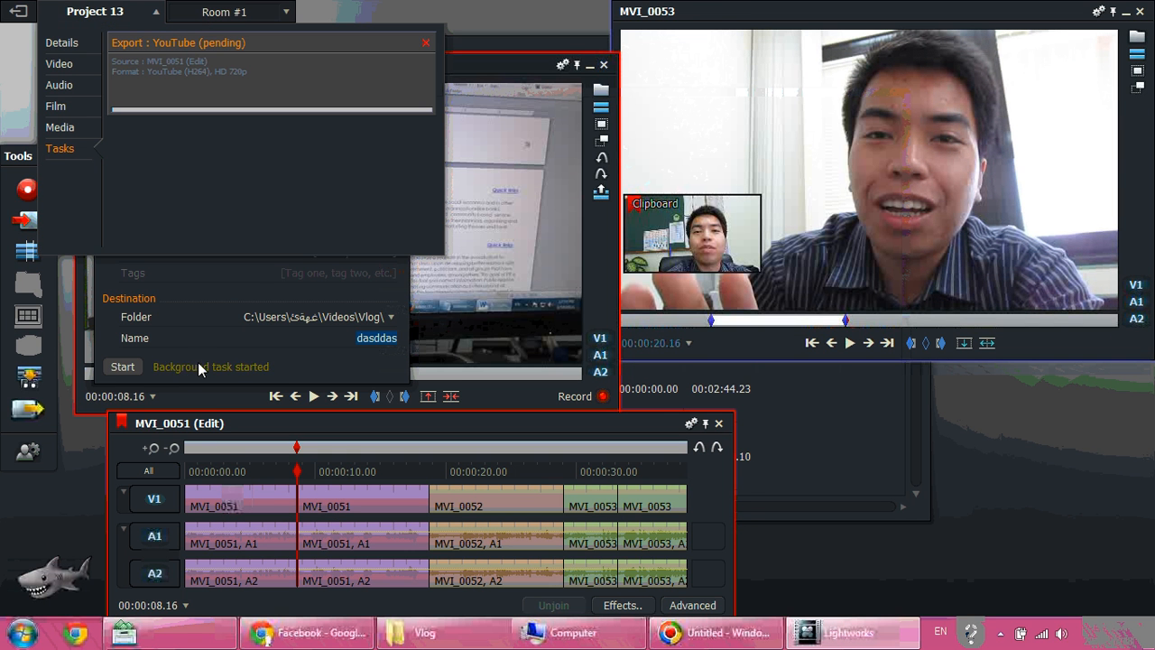